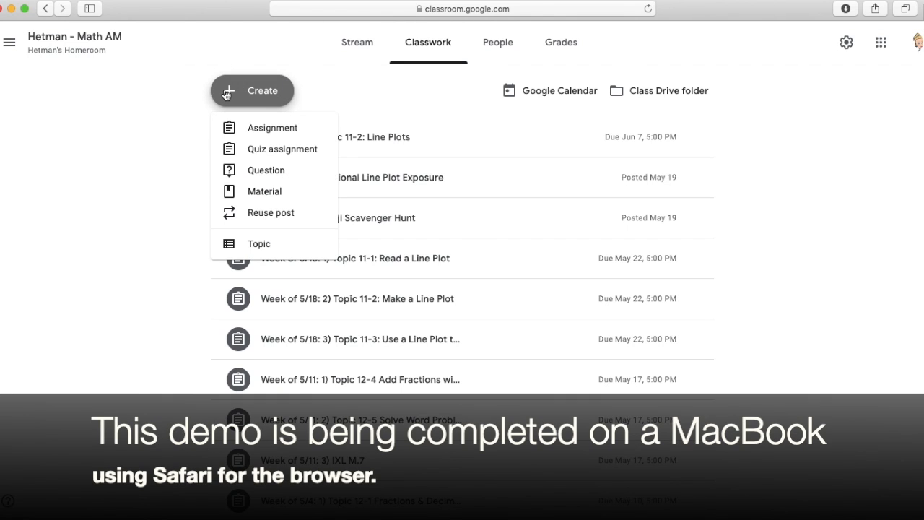
# Step: Create a quiz assignment titled "Quick Check Line Plots" with the instructions "Complete the Google Form attached"
pyautogui.click(262, 150)
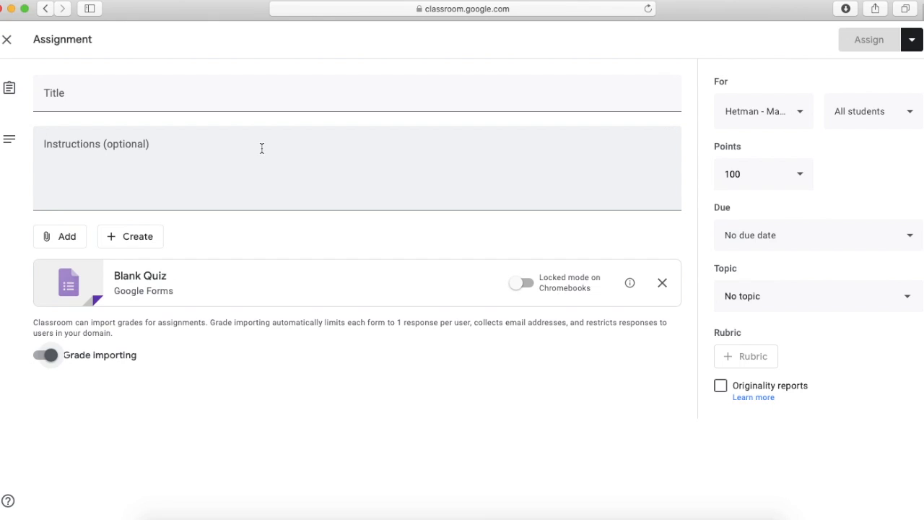
pyautogui.click(224, 106)
pyautogui.write('Quick')
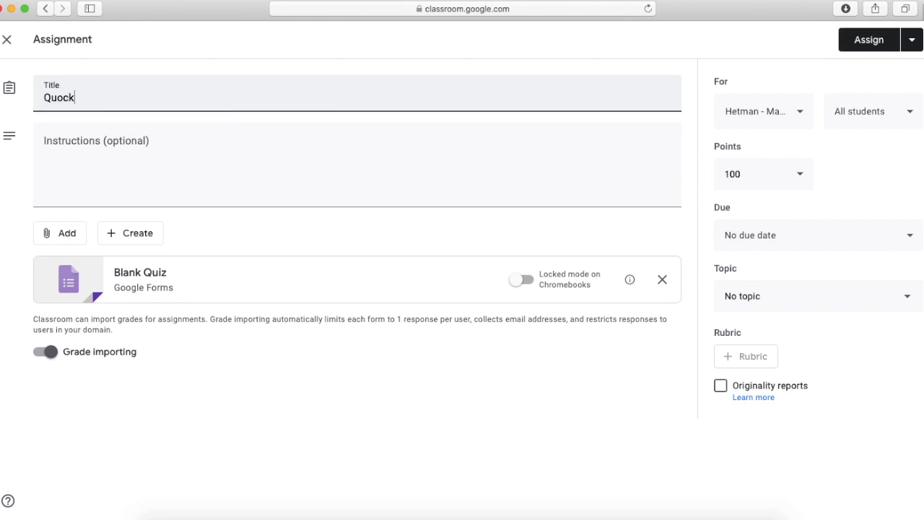
pyautogui.press('BackSpace')
pyautogui.press('BackSpace')
pyautogui.press('BackSpace')
pyautogui.write('ick C')
pyautogui.press('BackSpace')
pyautogui.write('Check Line p')
pyautogui.press('BackSpace')
pyautogui.write('Plots')
pyautogui.click(206, 161)
pyautogui.write('Complete the Google Form attached')
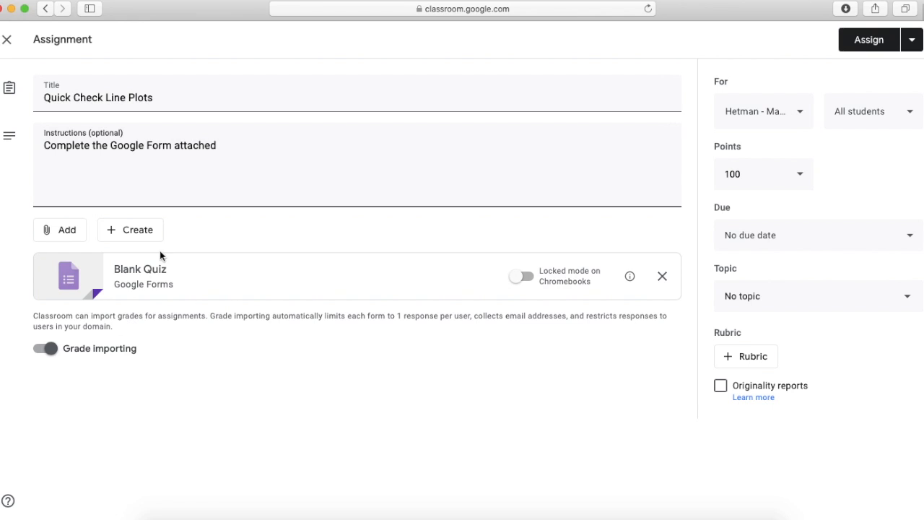
# Step: Open the attached Blank Quiz form to view its question editor and return to the assignment
pyautogui.click(161, 288)
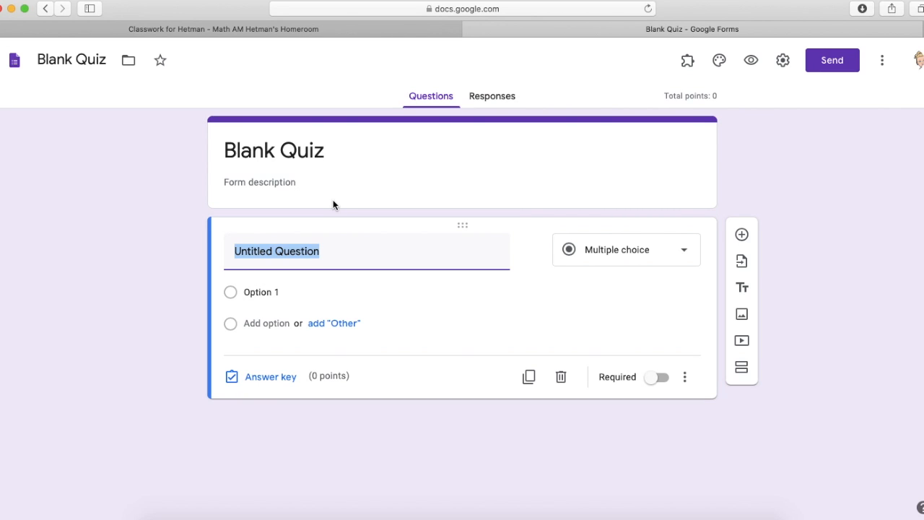
pyautogui.click(270, 28)
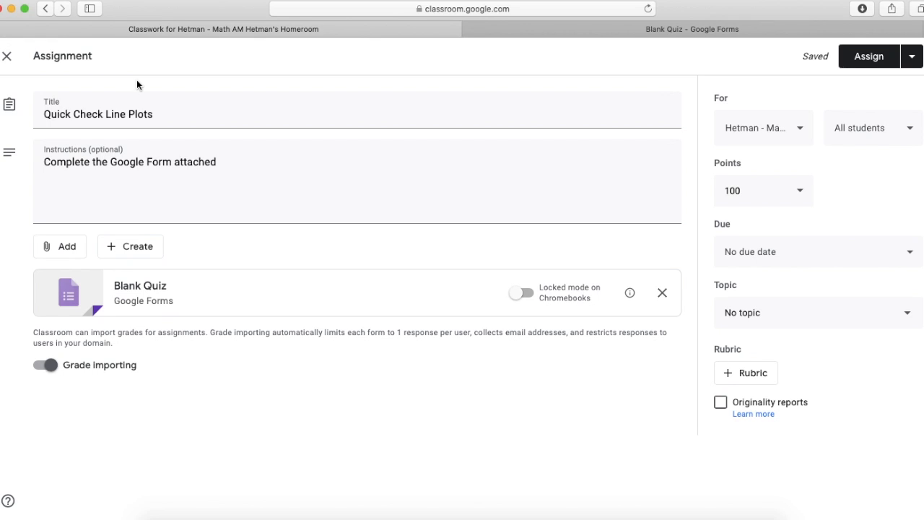
# Step: Close the assignment and delete the "Quick Check Line Plots" draft from the classwork list
pyautogui.click(7, 56)
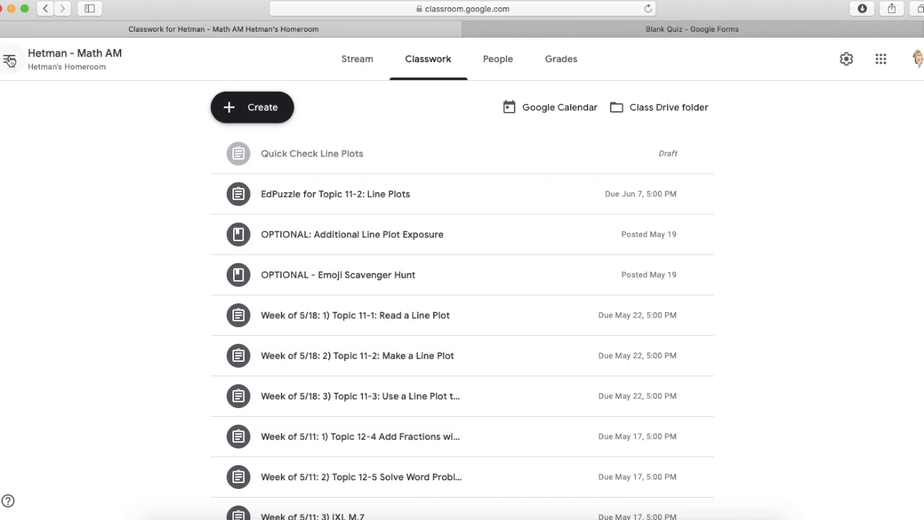
pyautogui.click(697, 153)
pyautogui.click(655, 202)
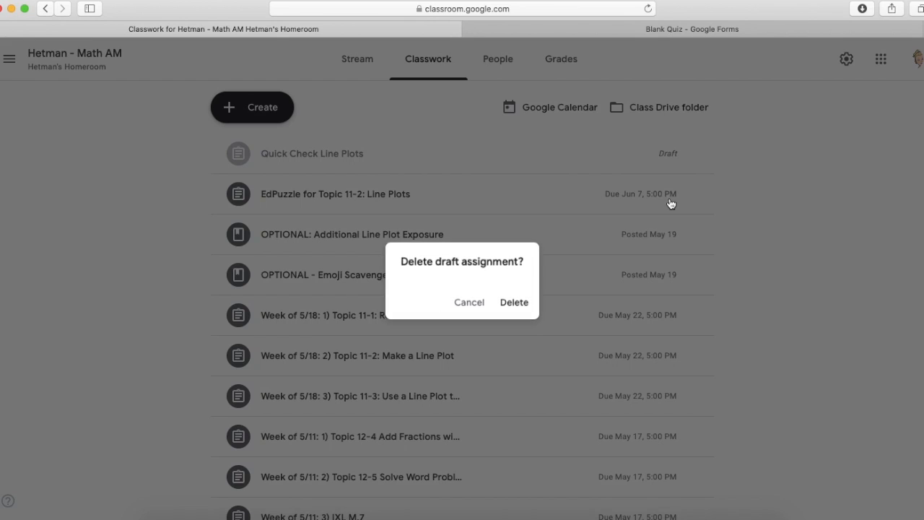
pyautogui.click(514, 303)
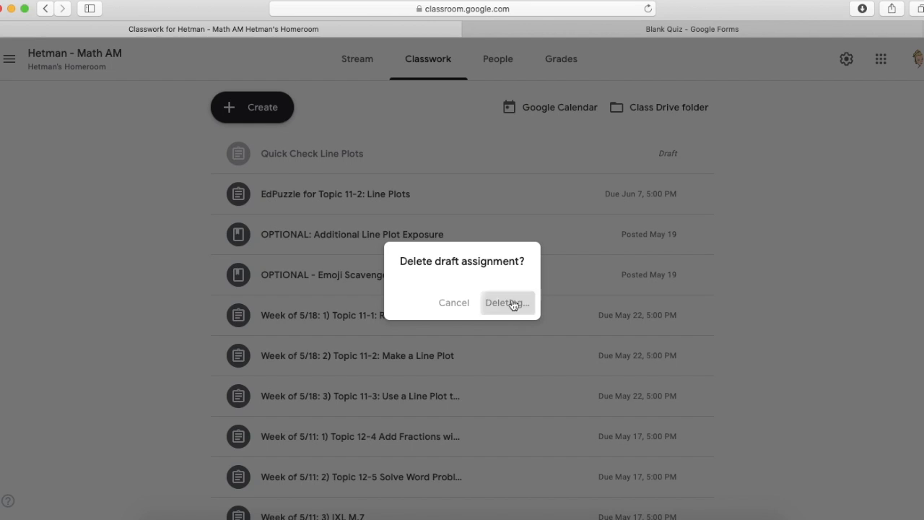
# Step: Create a regular assignment titled "Quick Check for Line Plots" with the instructions "Complete the Attached Form"
pyautogui.click(267, 108)
pyautogui.click(280, 146)
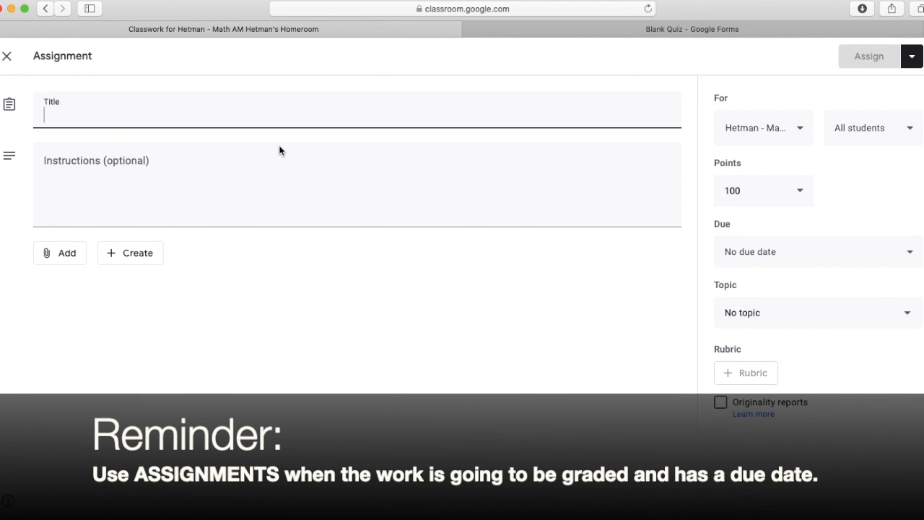
pyautogui.write('Quick Check for Line Plots')
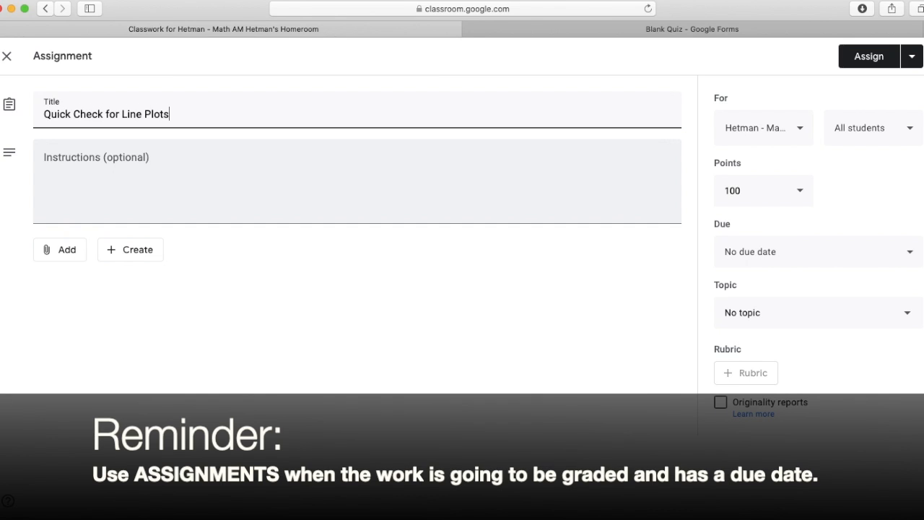
pyautogui.click(217, 181)
pyautogui.write('Complete the Attached Form')
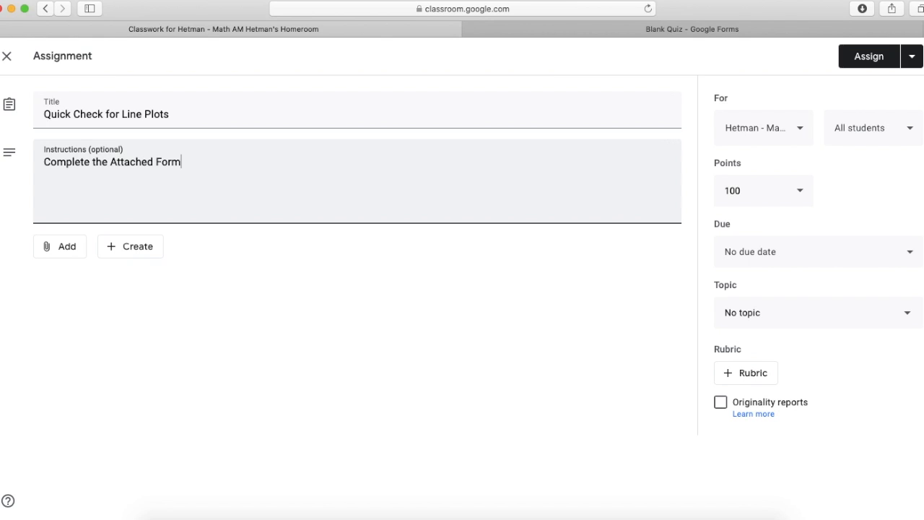
# Step: Attach the Summer Math Requests form from Google Drive to the assignment
pyautogui.click(67, 246)
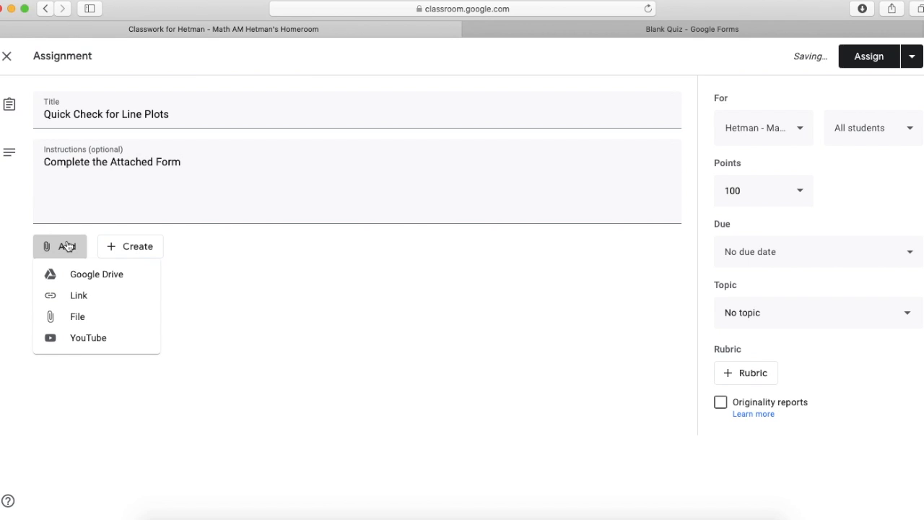
pyautogui.click(84, 280)
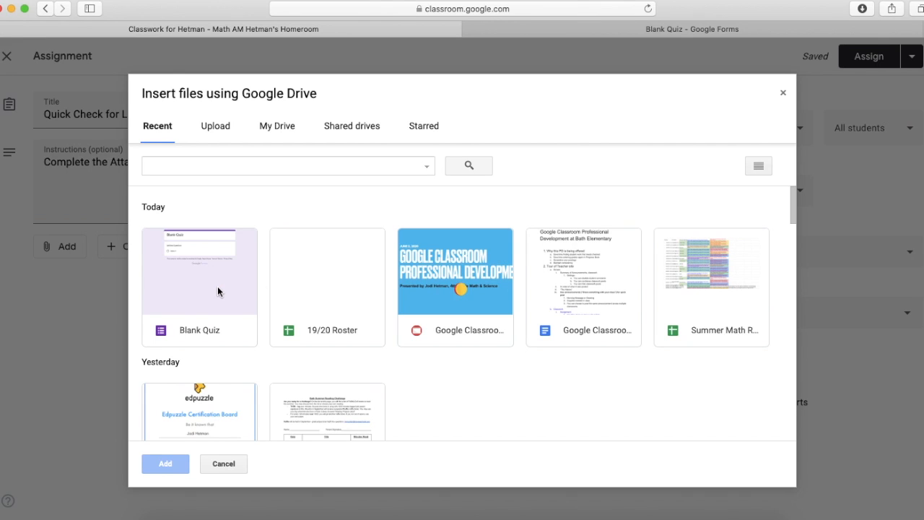
pyautogui.scroll(-5, 390, 331)
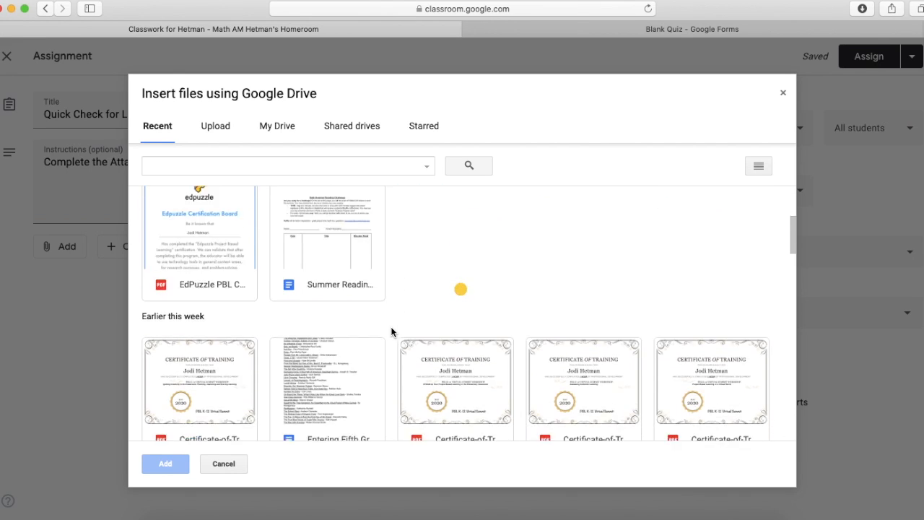
pyautogui.scroll(-6, 391, 331)
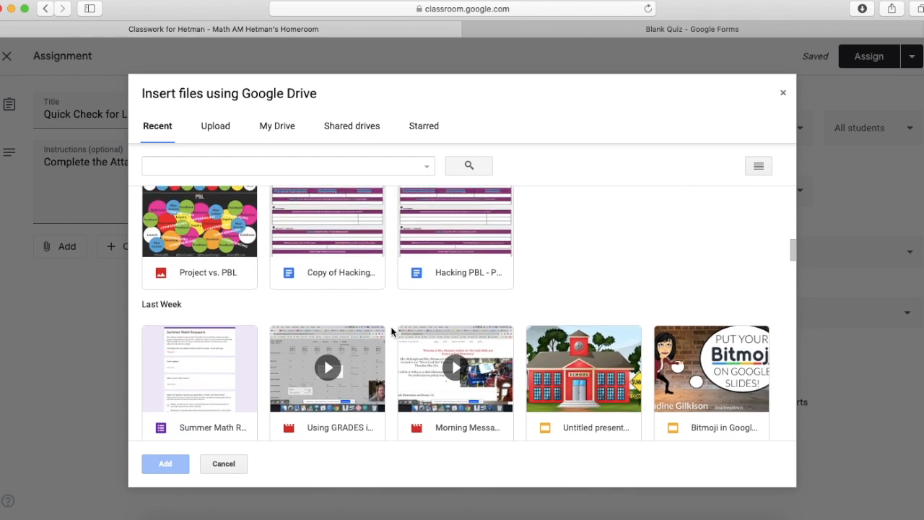
pyautogui.click(228, 329)
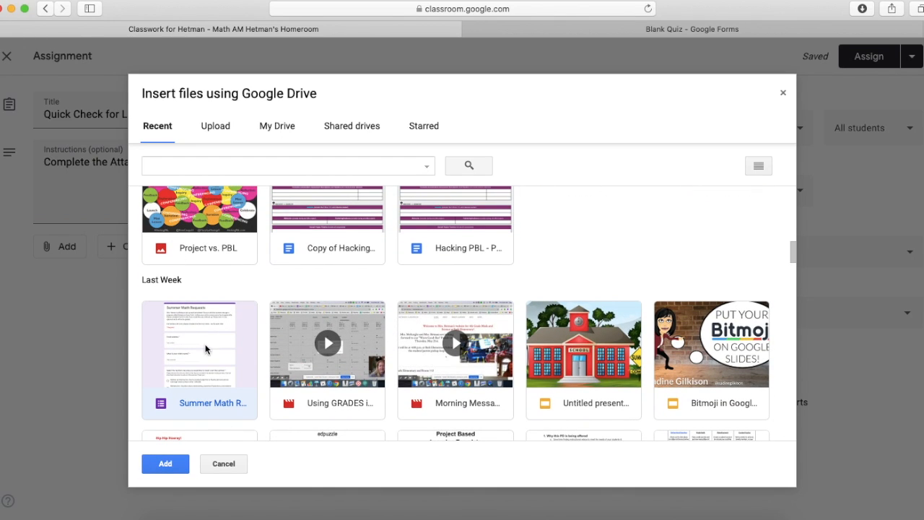
pyautogui.click(176, 465)
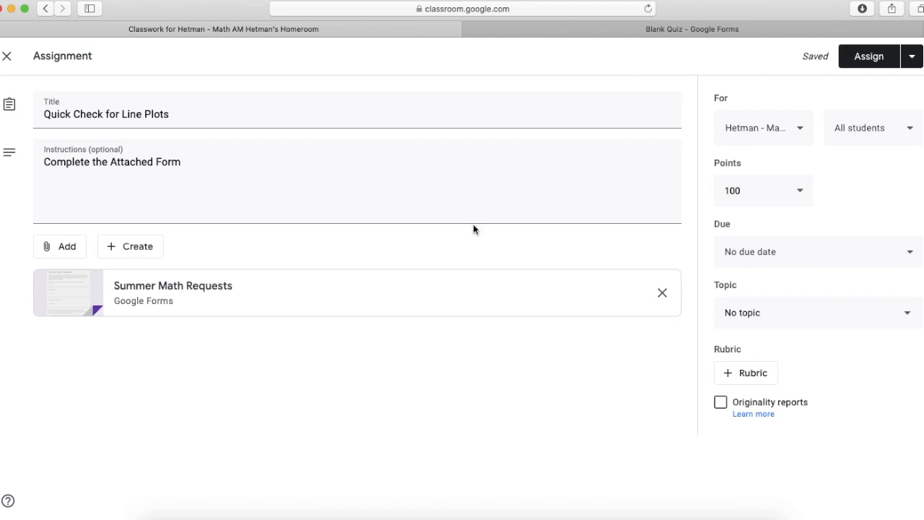
# Step: Set the assignment's point value to 15
pyautogui.click(776, 189)
pyautogui.press('BackSpace')
pyautogui.press('BackSpace')
pyautogui.press('BackSpace')
pyautogui.write('15')
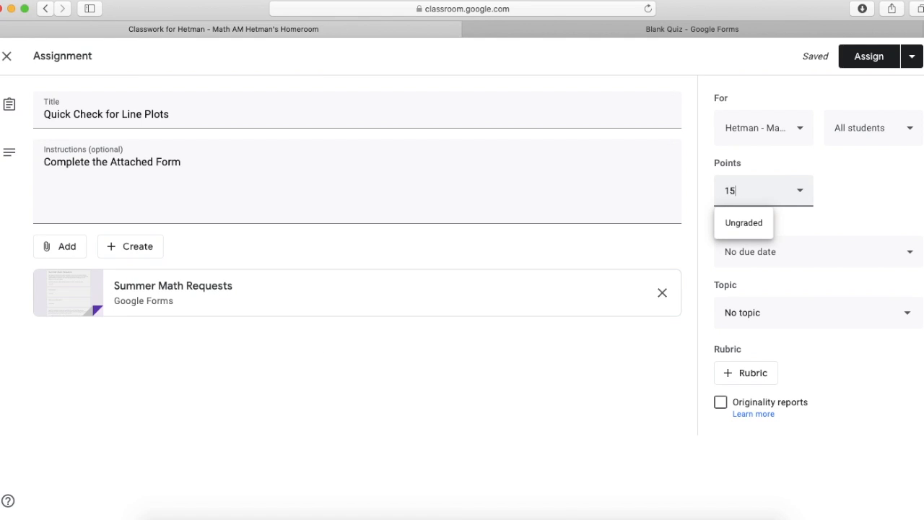
pyautogui.press('Tab')
# Step: Set the assignment's due date to Jun 7, 2020, at 5:00 PM
pyautogui.click(787, 261)
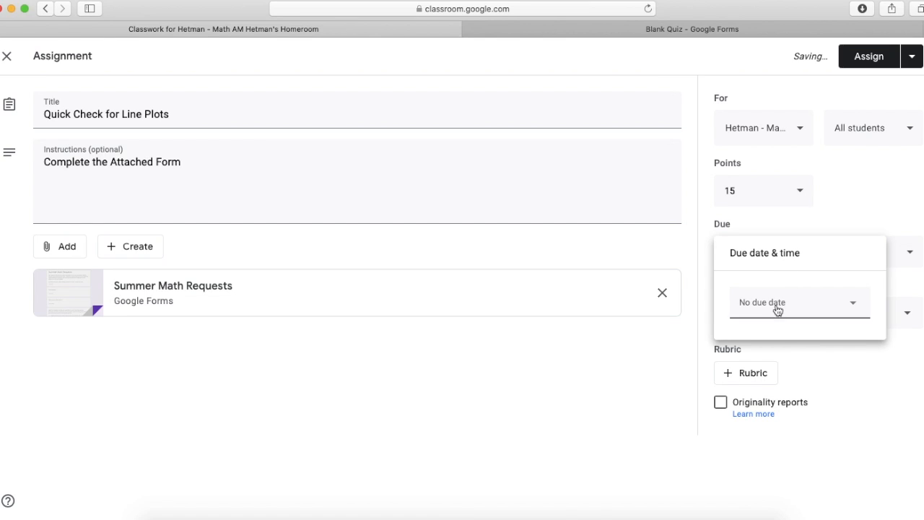
pyautogui.click(775, 308)
pyautogui.click(866, 336)
pyautogui.click(746, 390)
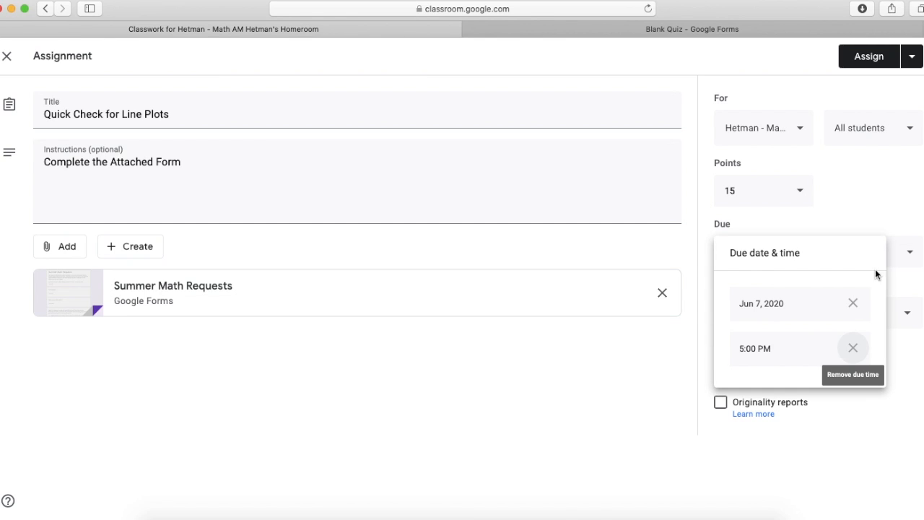
pyautogui.click(907, 87)
# Step: Review the assignment's publishing options and the list of classes it can be posted to
pyautogui.click(912, 56)
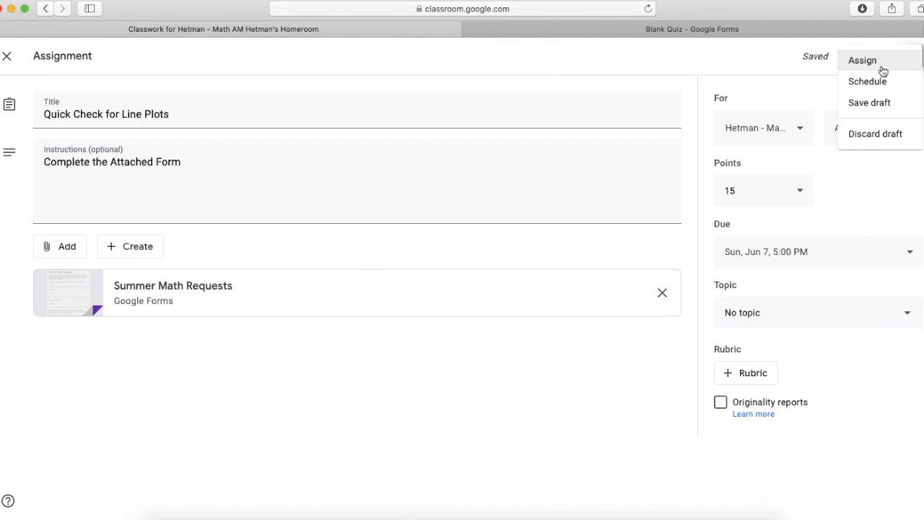
pyautogui.click(751, 105)
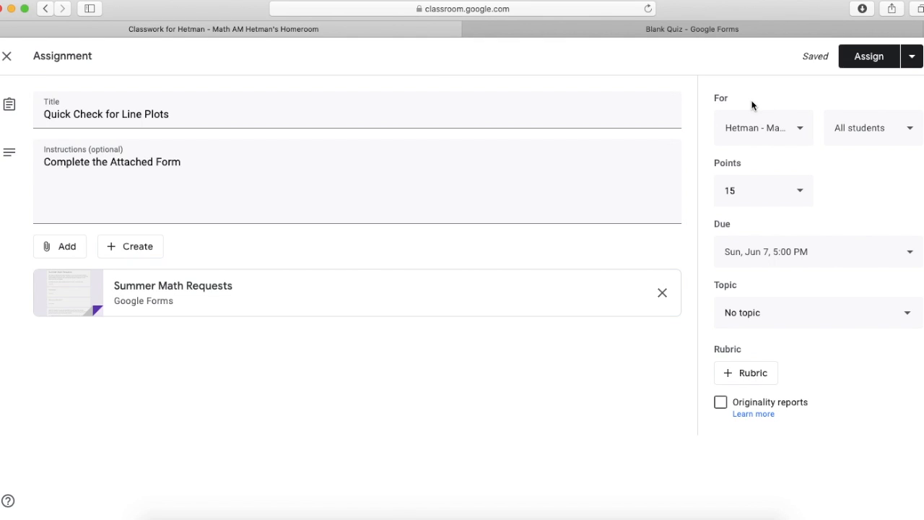
pyautogui.click(801, 131)
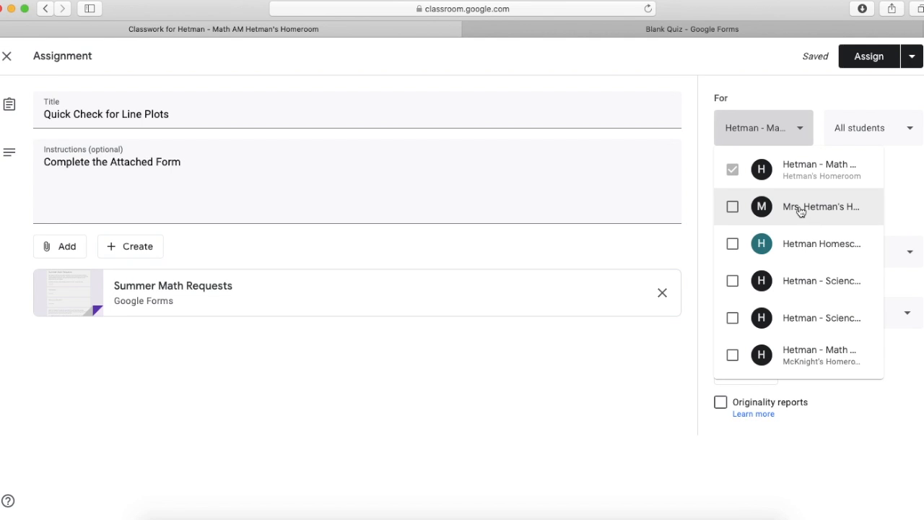
pyautogui.click(911, 107)
# Step: Save the "Quick Check for Line Plots" assignment as a draft and return to the classwork list
pyautogui.click(912, 56)
pyautogui.click(865, 112)
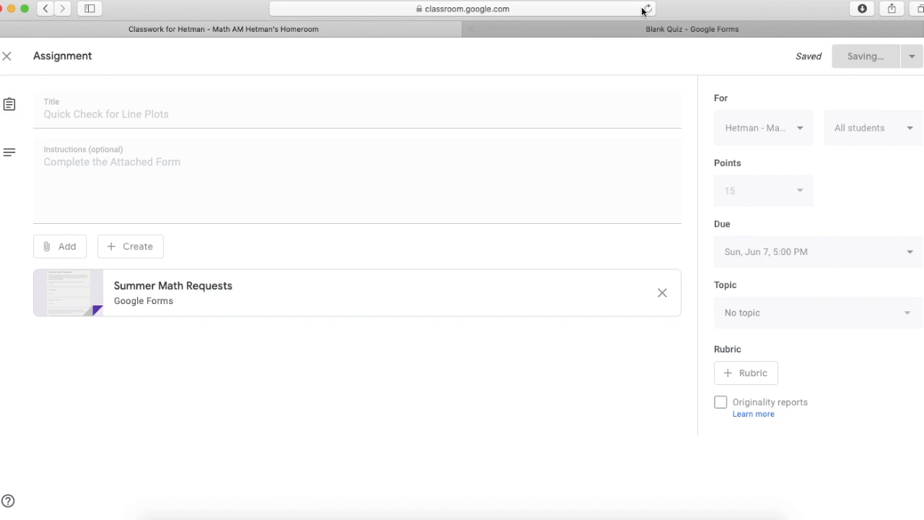
pyautogui.click(9, 58)
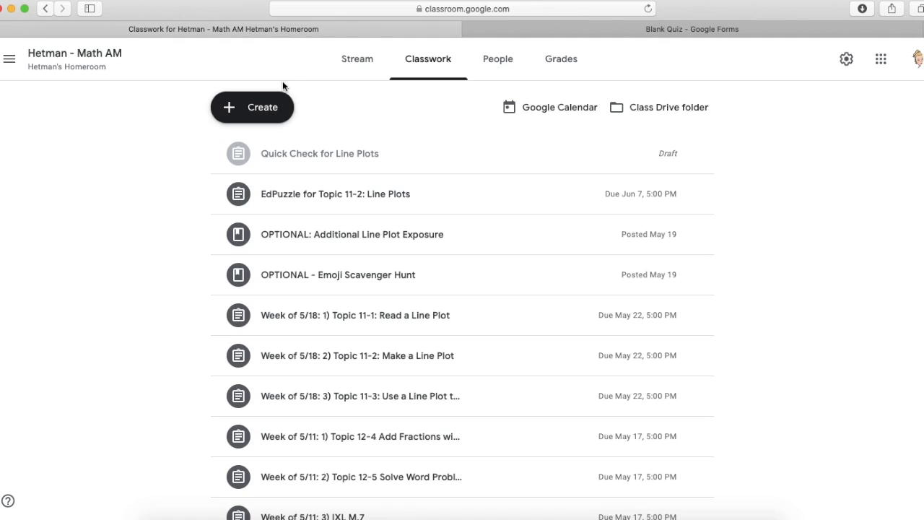
# Step: Create a question asking "What is a line plot?" with the instructions "Use your own words to tell me what a line plot is."
pyautogui.click(264, 109)
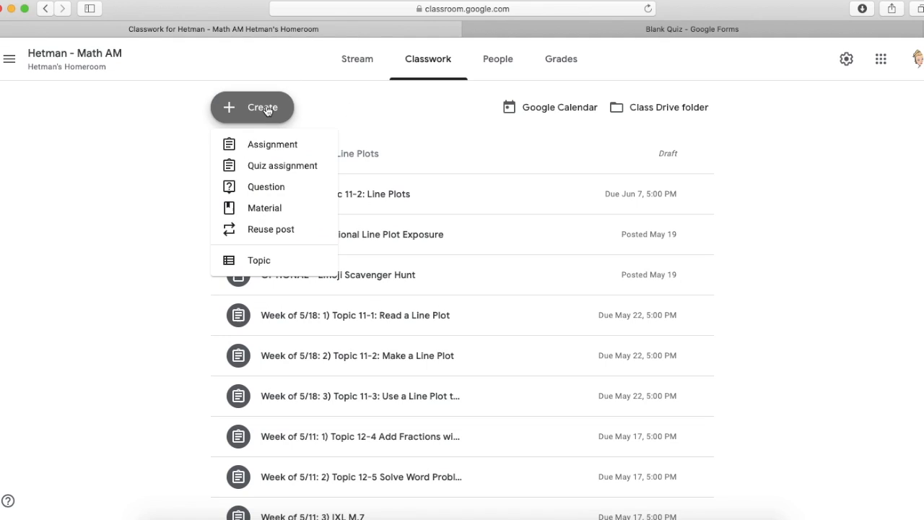
pyautogui.click(267, 189)
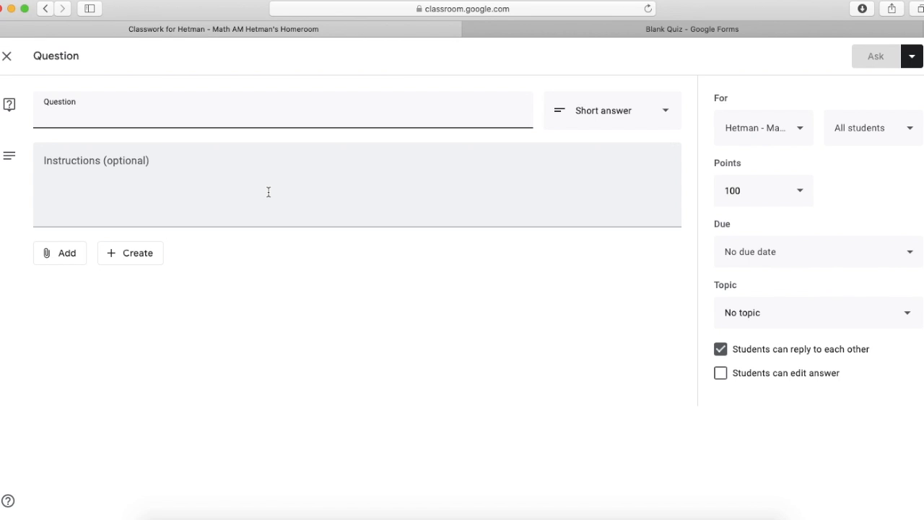
pyautogui.write('What')
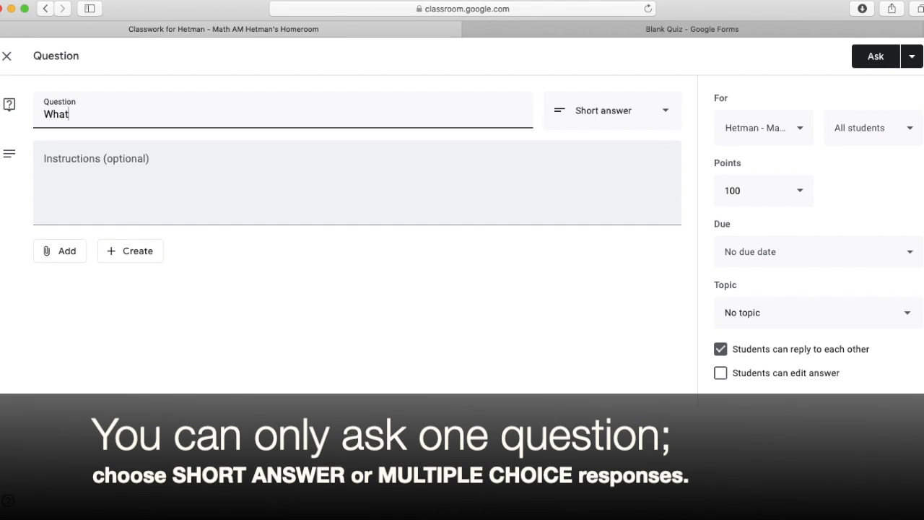
pyautogui.write(' is a line plot?')
pyautogui.click(469, 169)
pyautogui.write('U')
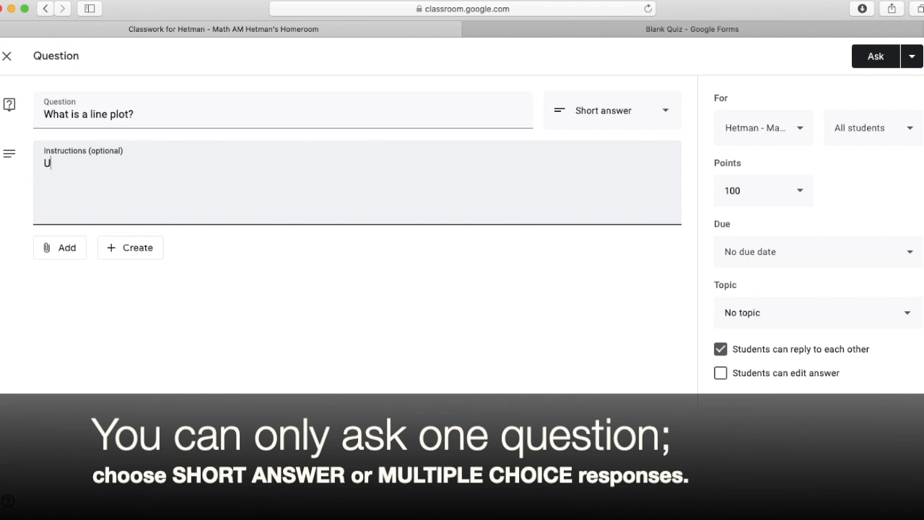
pyautogui.write('se your own wor')
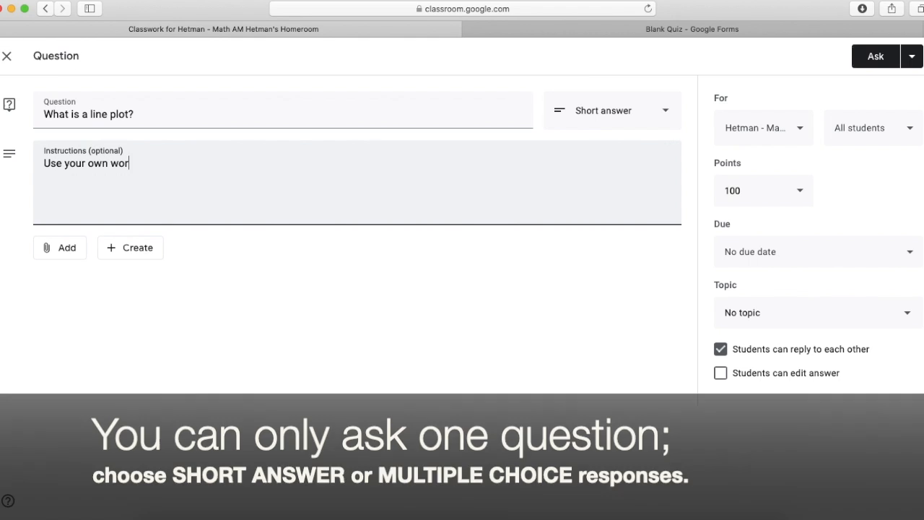
pyautogui.write('ds to tell me what a')
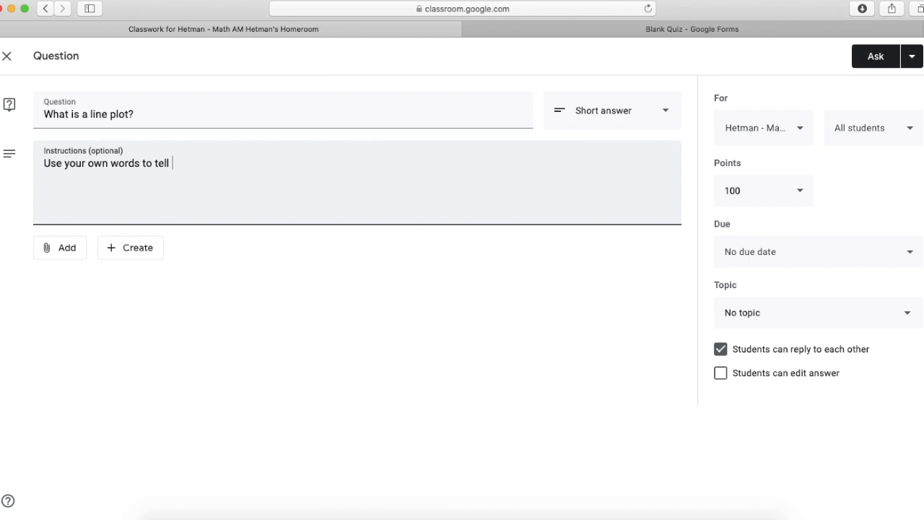
pyautogui.write('plot is.')
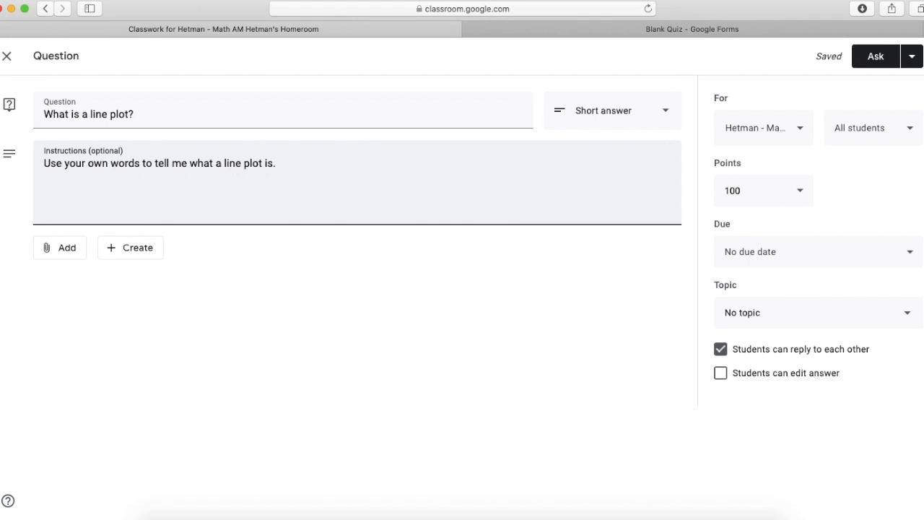
# Step: Make the question ungraded and set its due date to Jun 3, 2020, at 6:00 PM
pyautogui.click(797, 189)
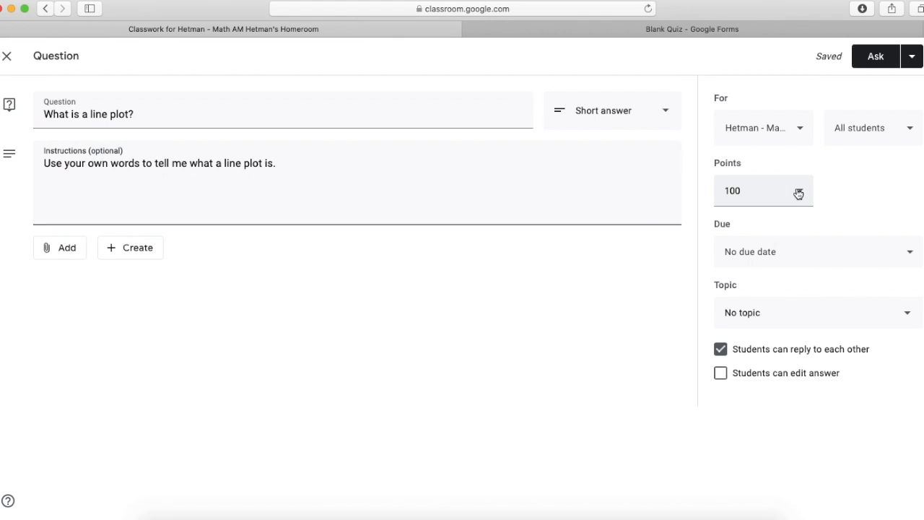
pyautogui.click(754, 222)
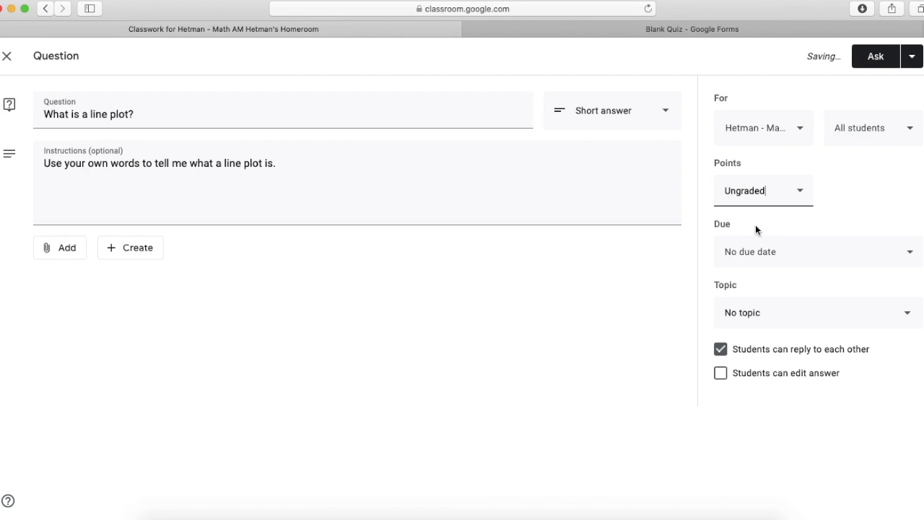
pyautogui.click(829, 259)
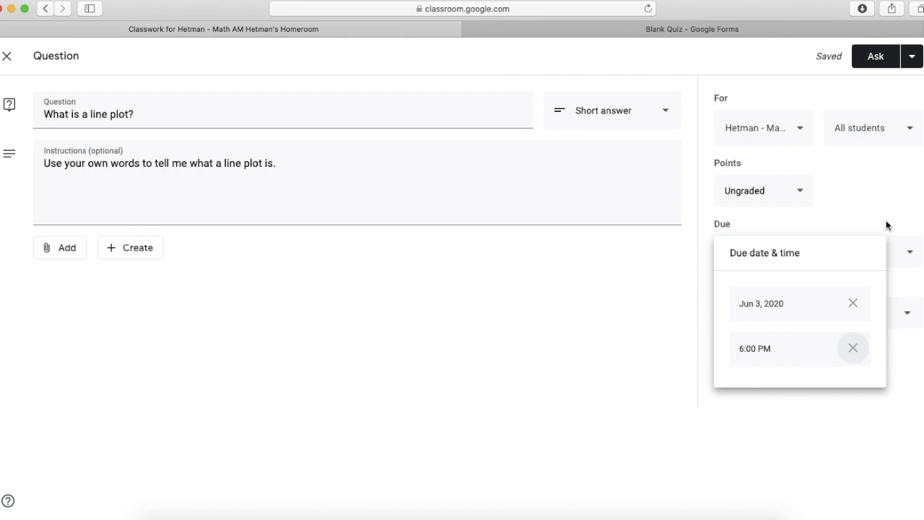
# Step: Check the question's publishing options and post the "What is a line plot?" question to the class
pyautogui.click(886, 224)
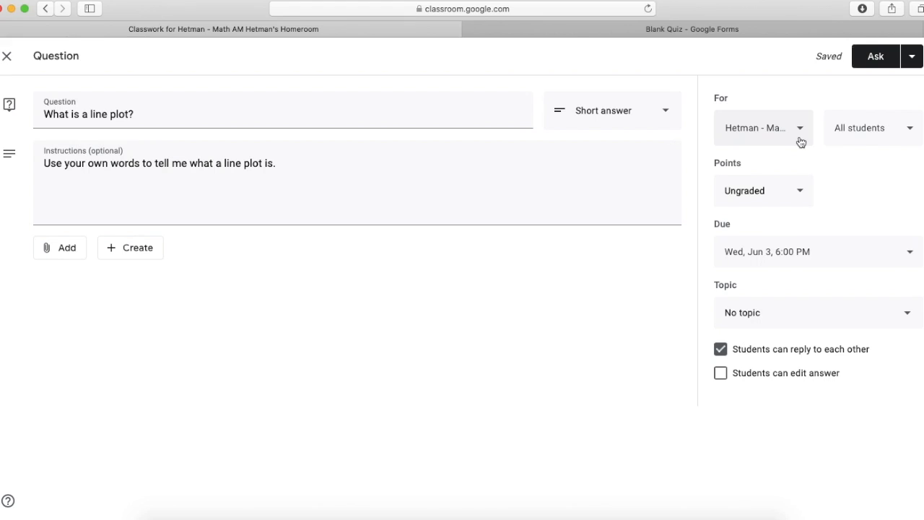
pyautogui.click(910, 58)
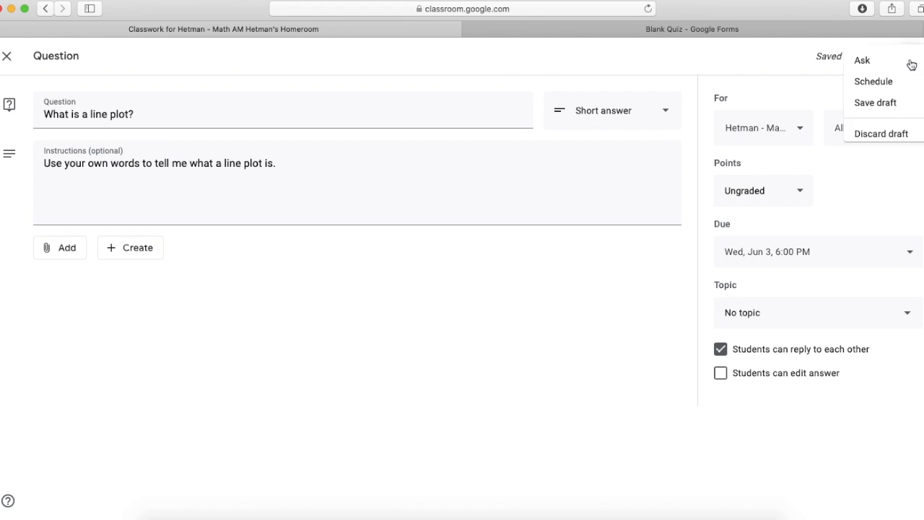
pyautogui.click(715, 443)
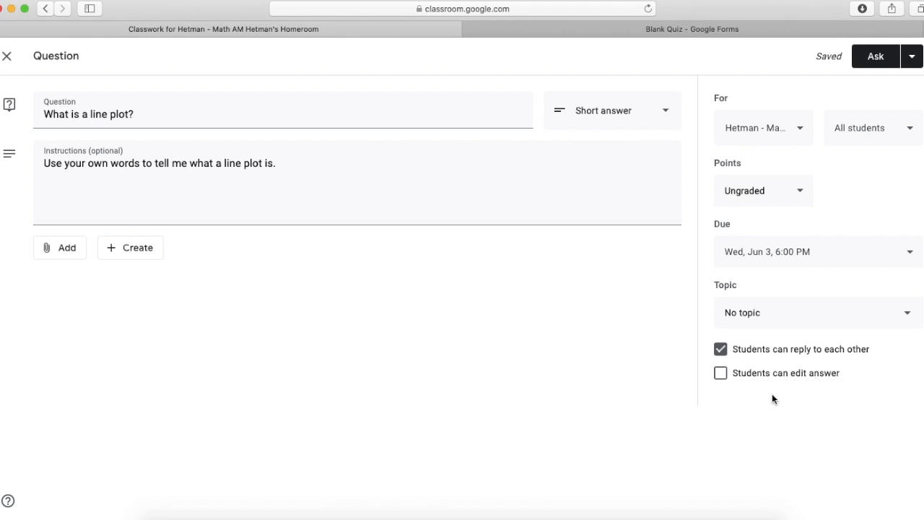
pyautogui.click(876, 56)
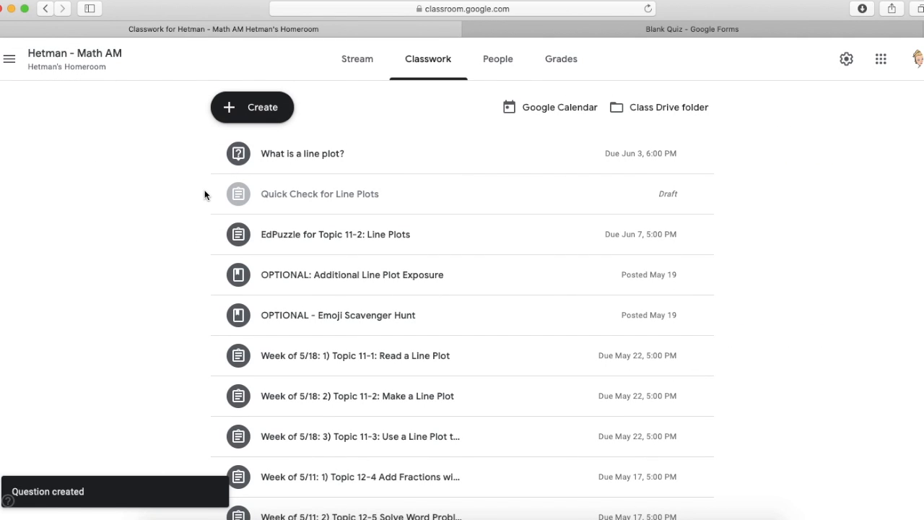
# Step: Append "Please answer the quick question below." to the Happy Wednesday announcement in the class stream and move that announcement to the top
pyautogui.click(358, 61)
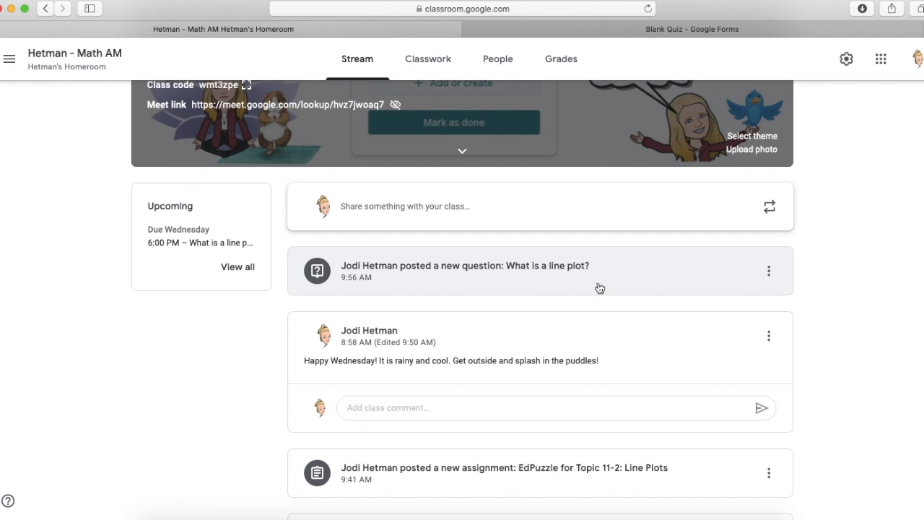
pyautogui.click(769, 336)
pyautogui.click(745, 385)
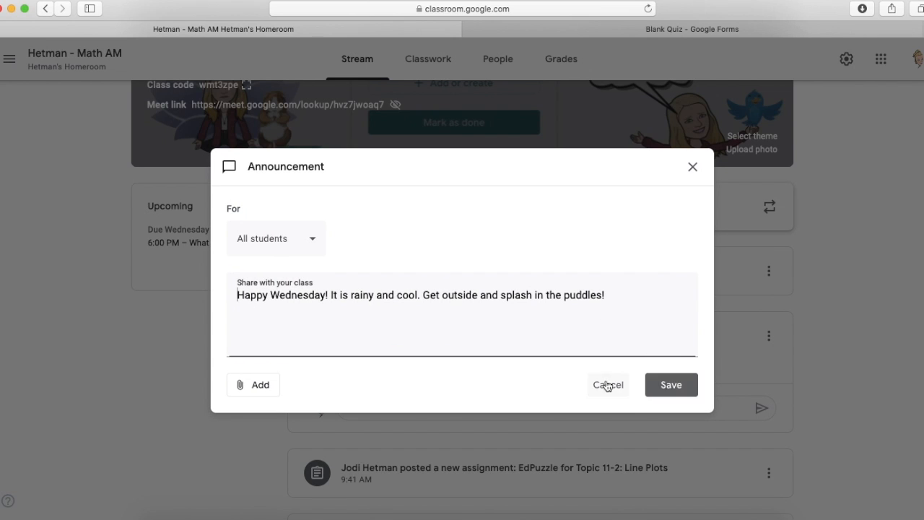
pyautogui.click(632, 300)
pyautogui.write('P')
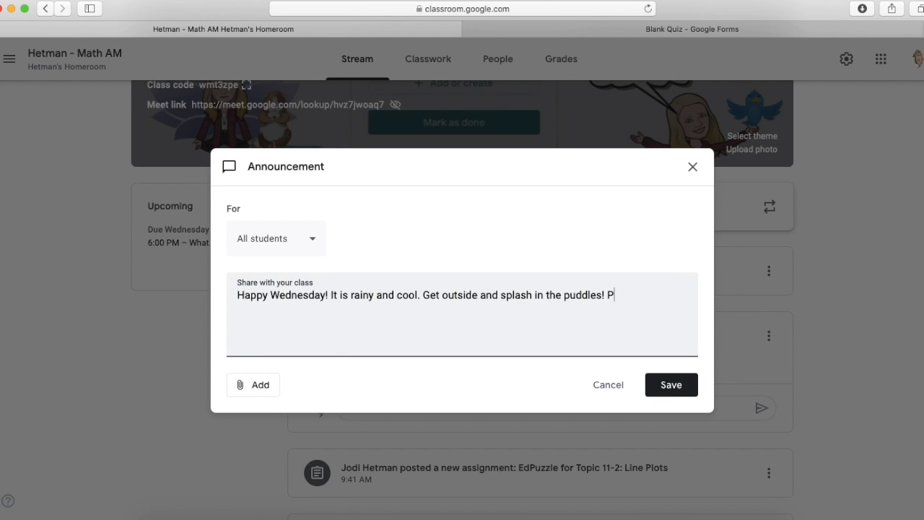
pyautogui.write('lease answer the quick ')
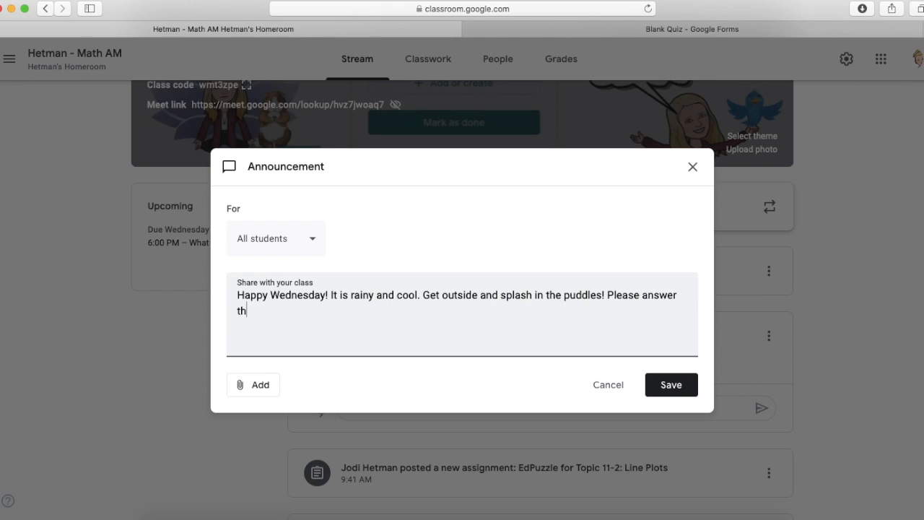
pyautogui.write('questio')
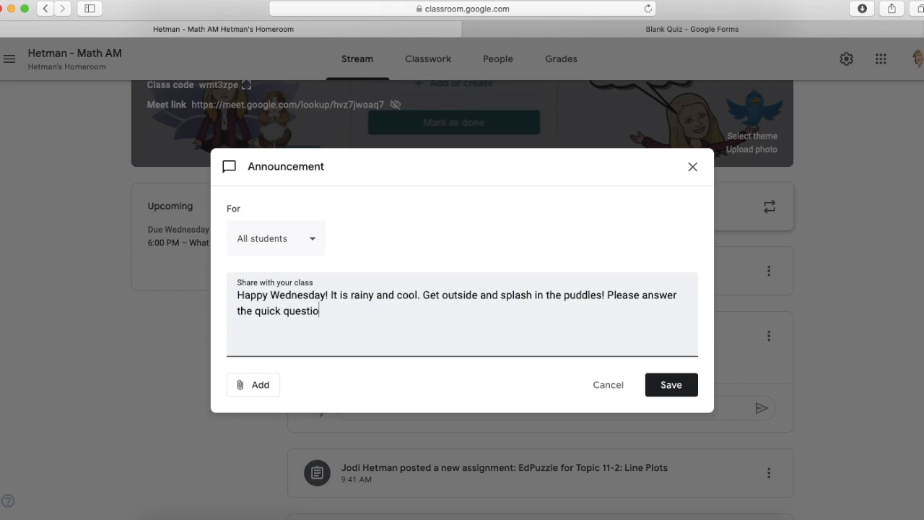
pyautogui.write('n below.')
pyautogui.click(671, 386)
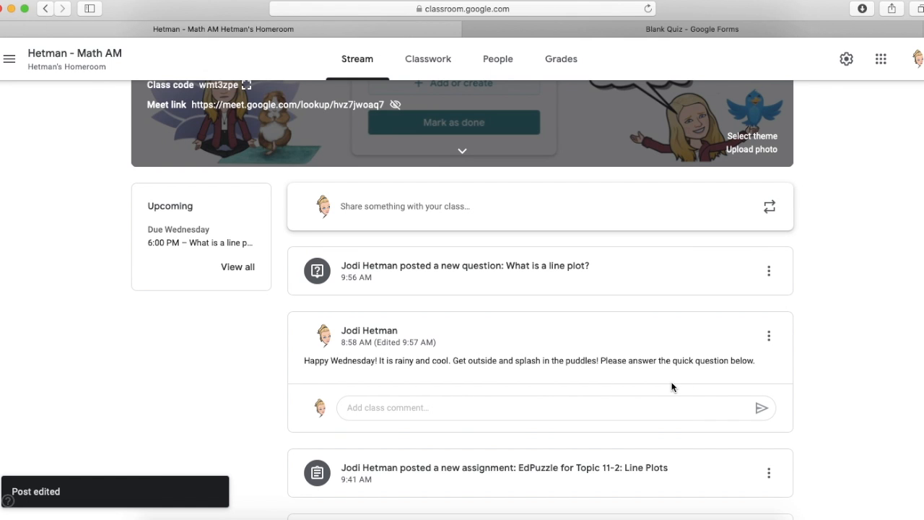
pyautogui.click(768, 336)
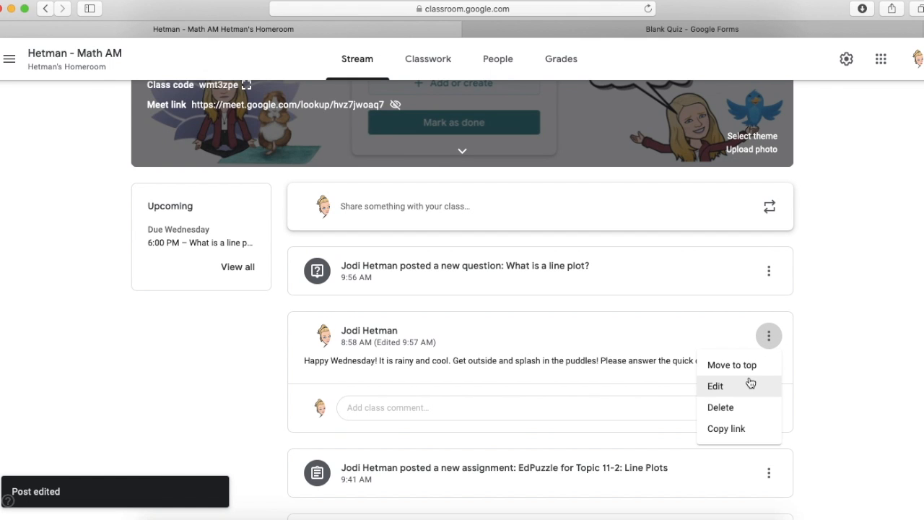
pyautogui.click(747, 366)
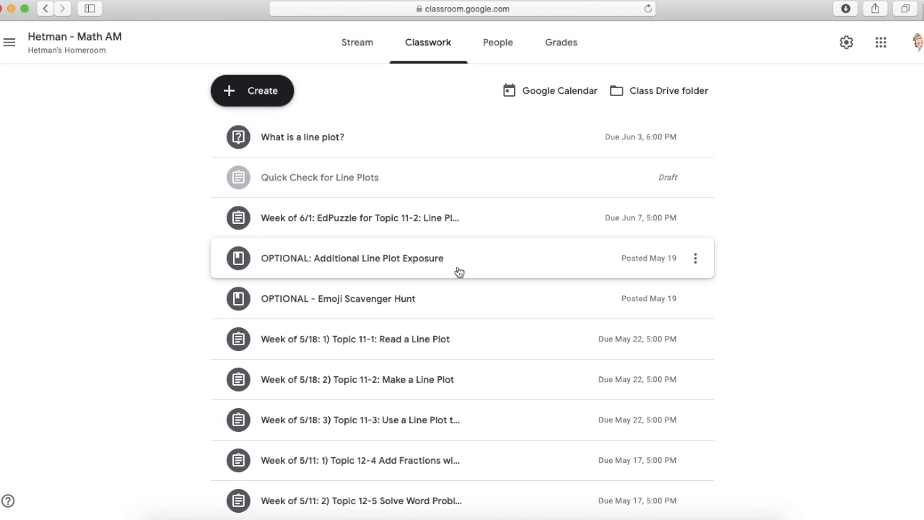
# Step: Create a new classwork material titled "OPTIONAL: Math Antics Video"
pyautogui.click(230, 90)
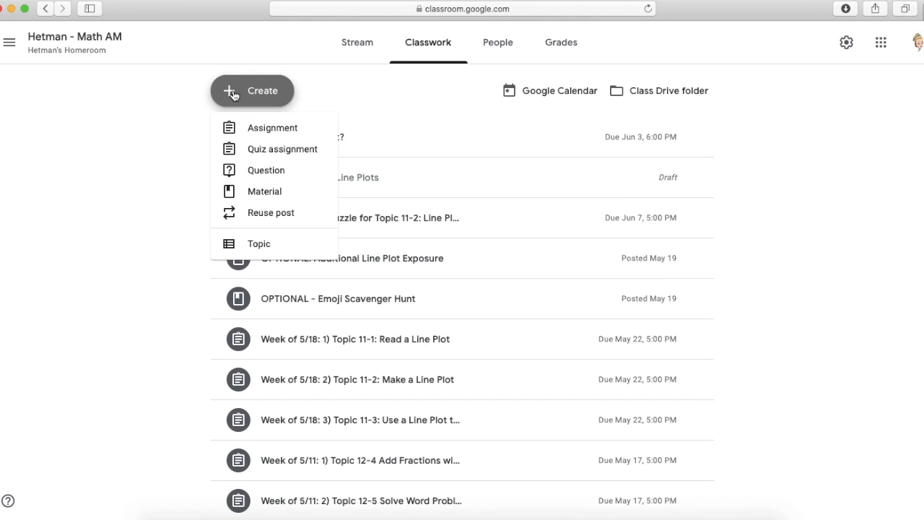
pyautogui.click(267, 191)
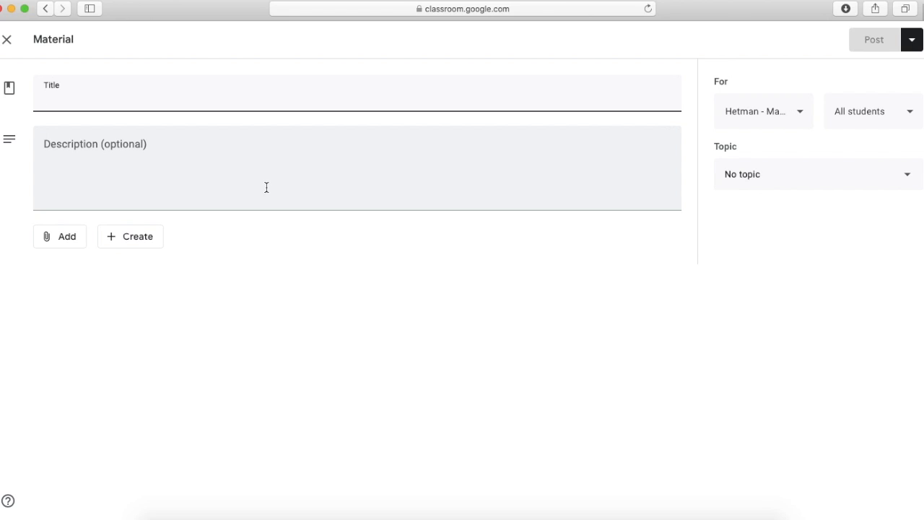
pyautogui.write('OPTIONAL: ')
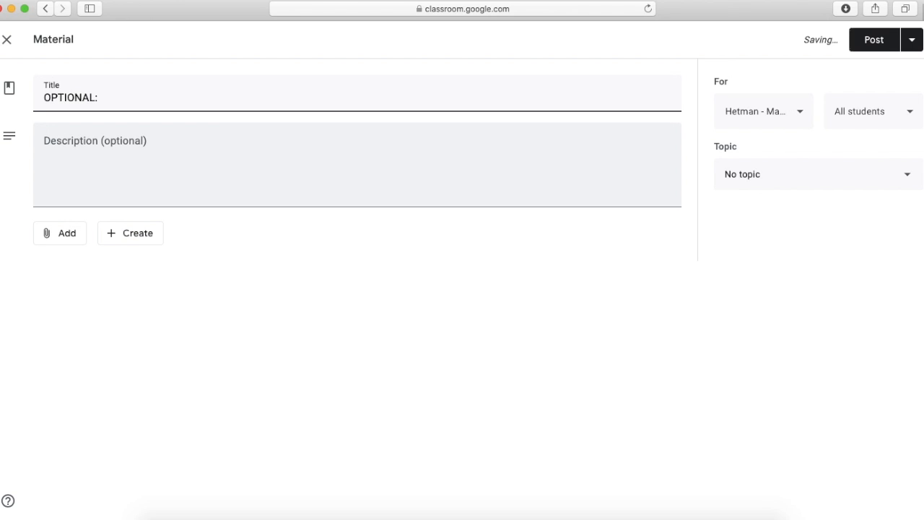
pyautogui.write('Math Antics Video')
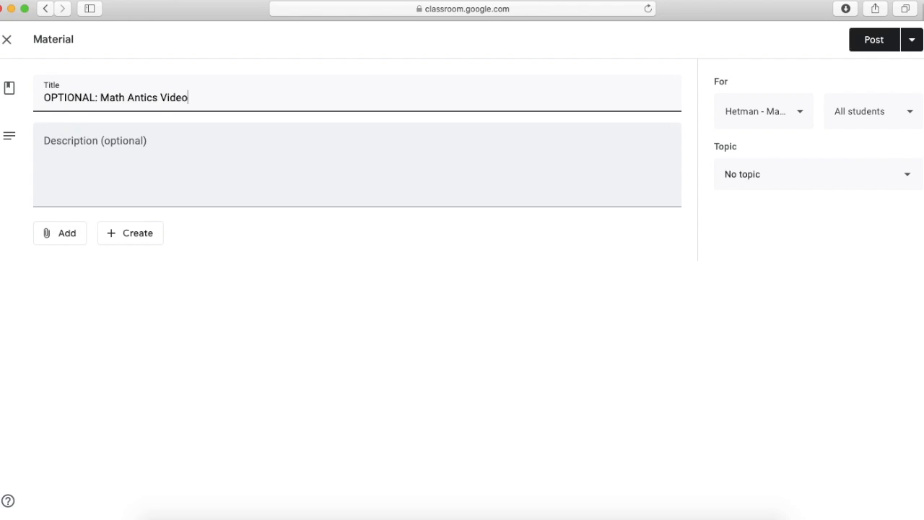
# Step: Enter the material's description "Learn more about data and graphs from my friend at Math Antics."
pyautogui.click(258, 179)
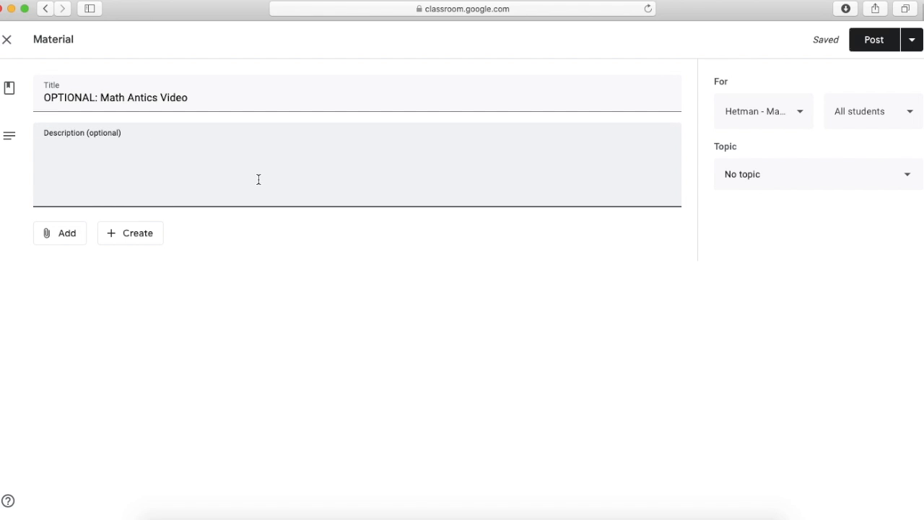
pyautogui.write('L')
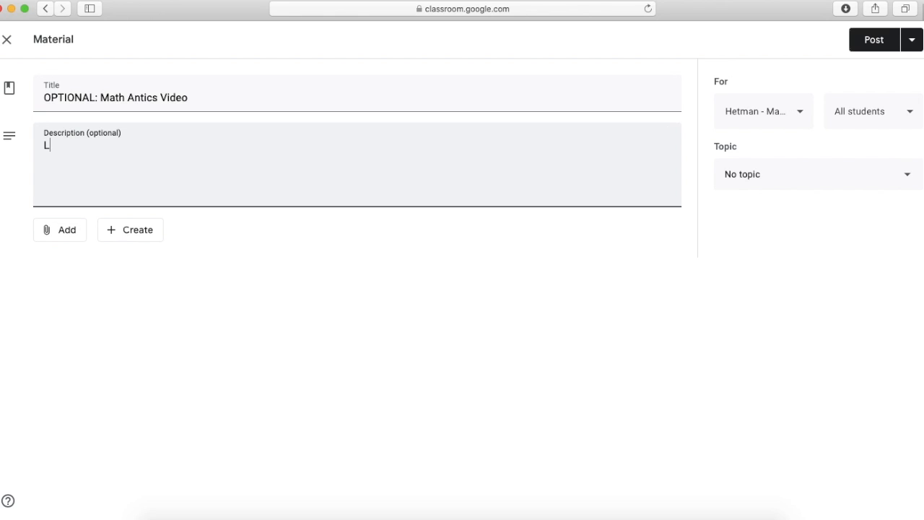
pyautogui.write('earn more about ')
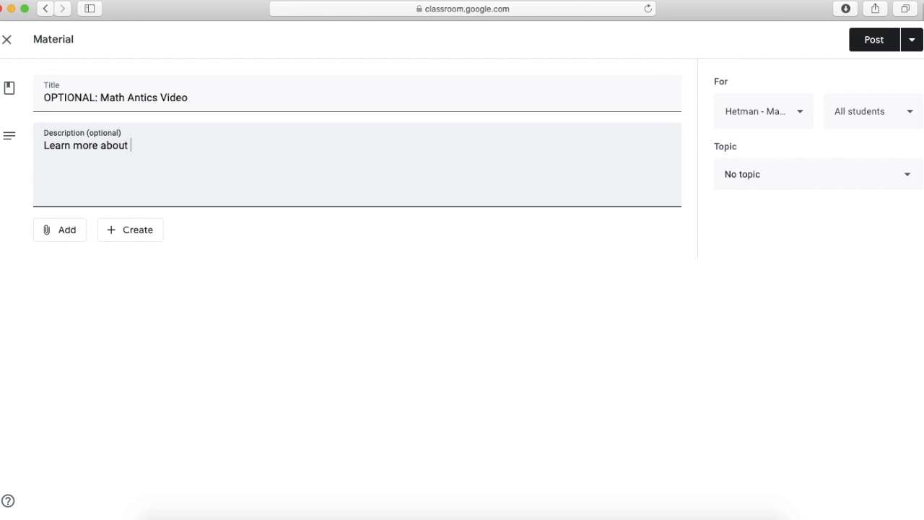
pyautogui.write('data and graphs from my ')
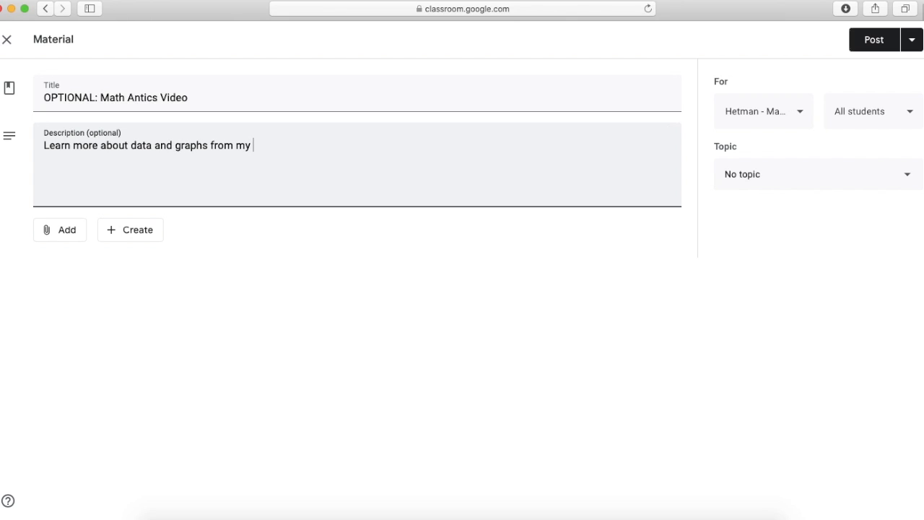
pyautogui.write('friend at Math ')
pyautogui.write('Antics')
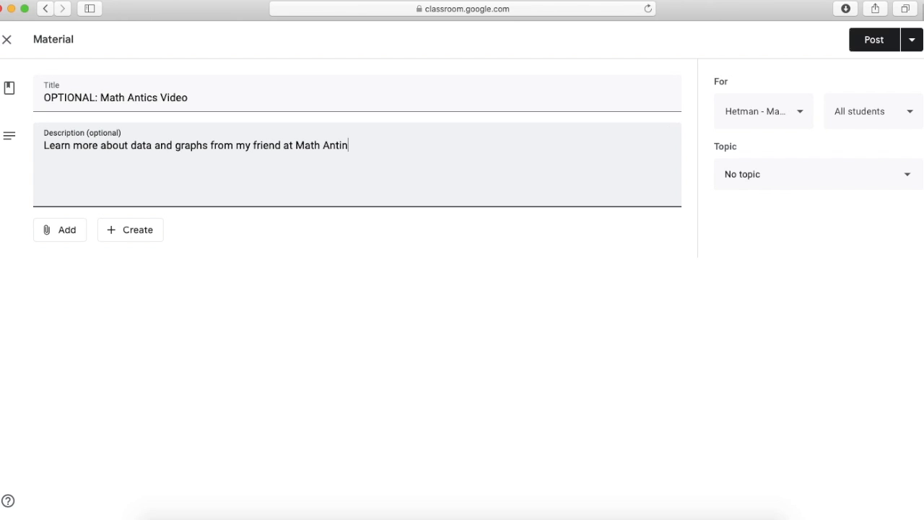
pyautogui.write('.')
# Step: Search YouTube for "Math Antics Data" to find a video attachment for the material
pyautogui.click(44, 229)
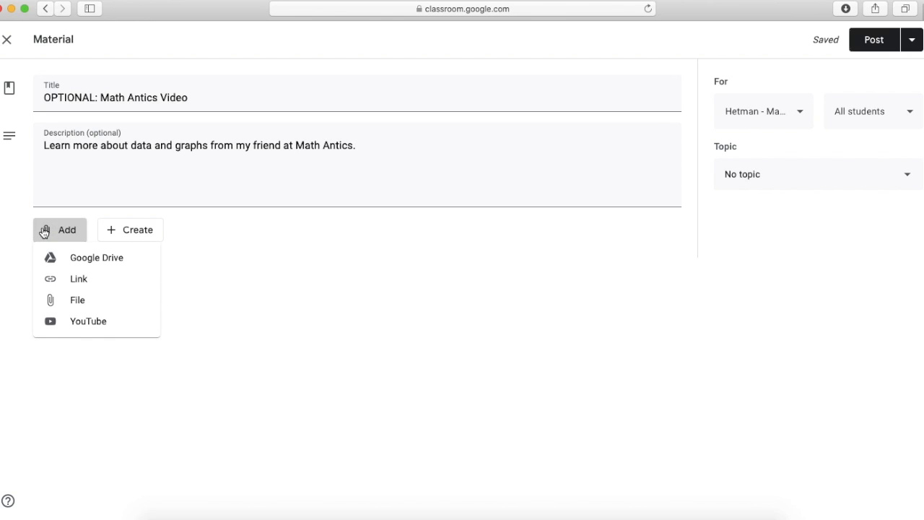
pyautogui.click(95, 321)
pyautogui.click(239, 149)
pyautogui.write('Math An')
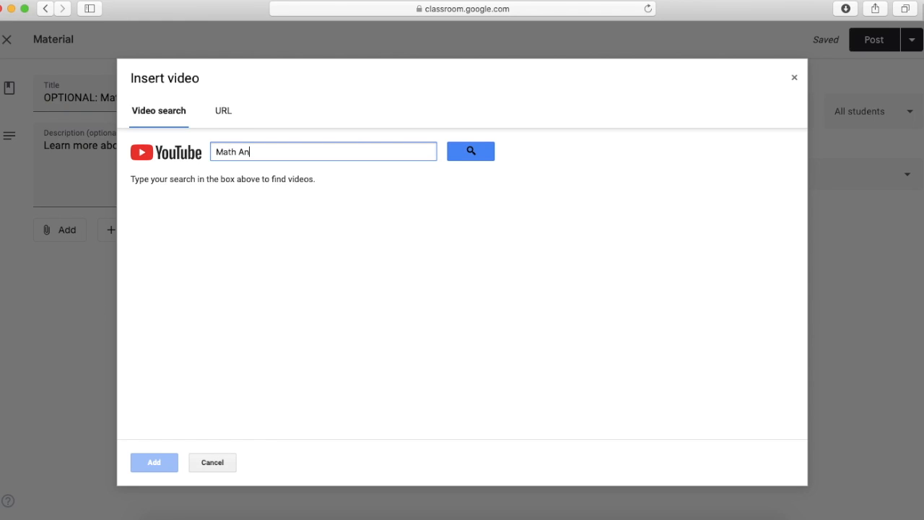
pyautogui.write('tics Data')
pyautogui.press('Return')
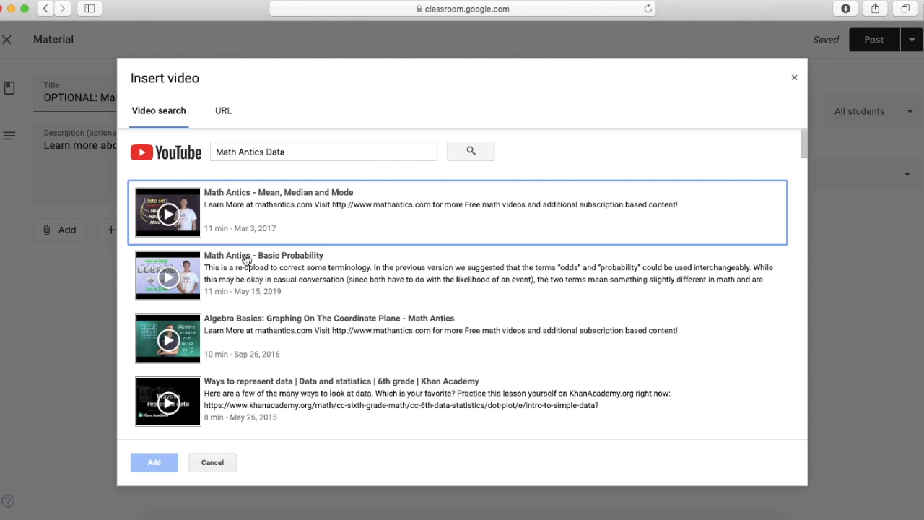
# Step: Browse the video results and attach "Math Antics - Mean, Median and Mode" to the material
pyautogui.scroll(-5, 245, 260)
pyautogui.scroll(-15, 246, 260)
pyautogui.scroll(-8, 245, 256)
pyautogui.scroll(20, 248, 256)
pyautogui.click(258, 207)
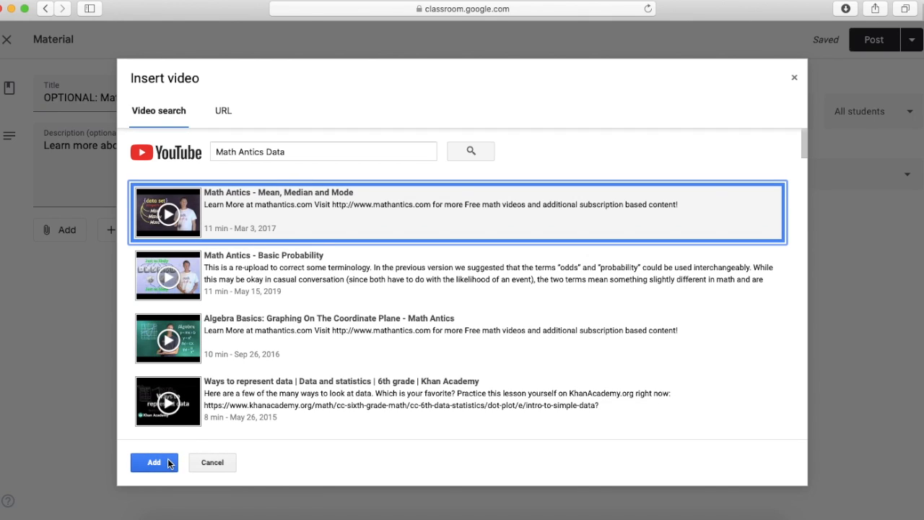
pyautogui.click(170, 463)
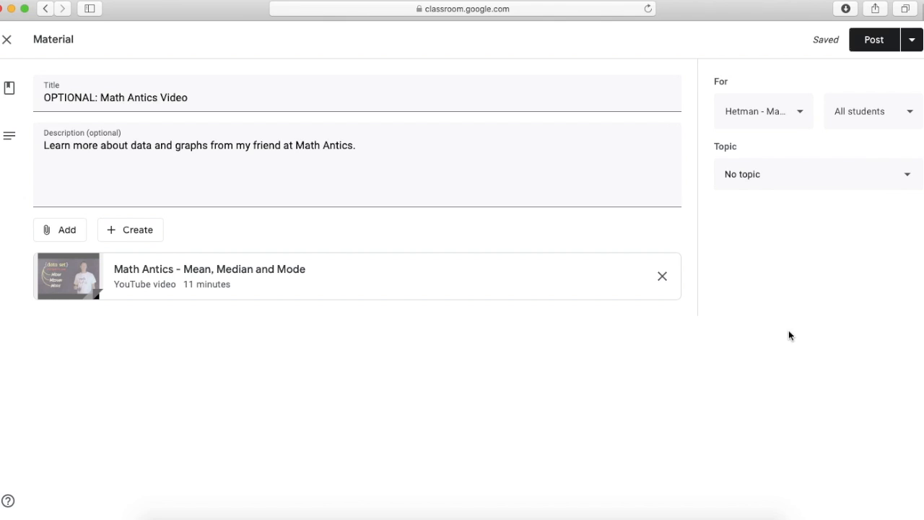
# Step: Schedule the material to be posted on May 29, 2020, at 8:00 AM
pyautogui.click(912, 40)
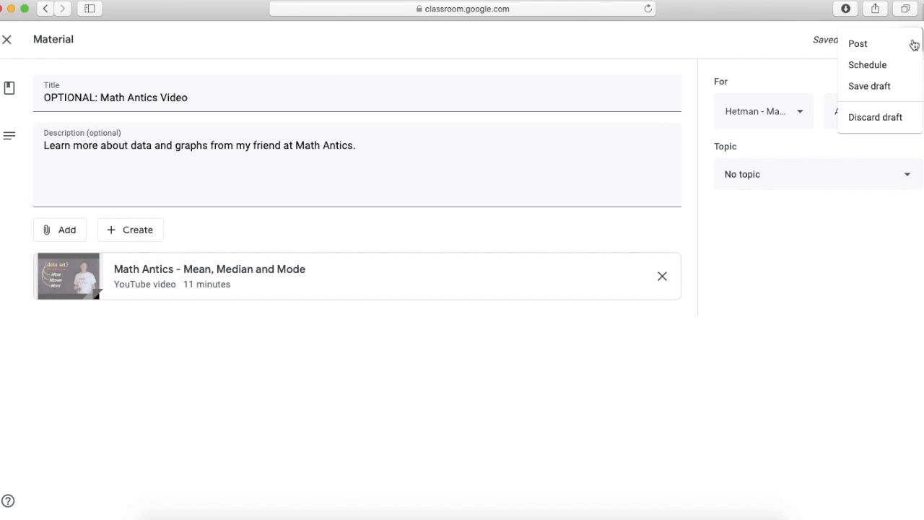
pyautogui.click(892, 66)
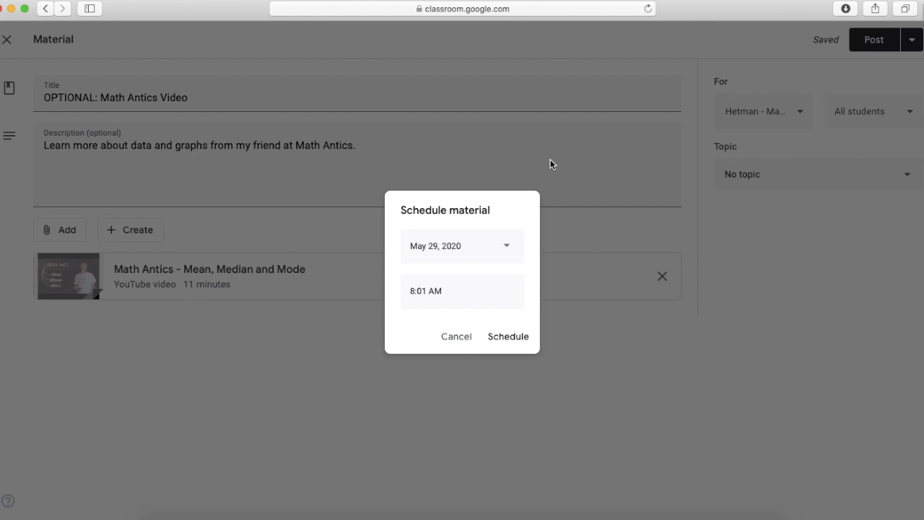
pyautogui.click(429, 291)
pyautogui.press('BackSpace')
pyautogui.write('0')
pyautogui.click(523, 336)
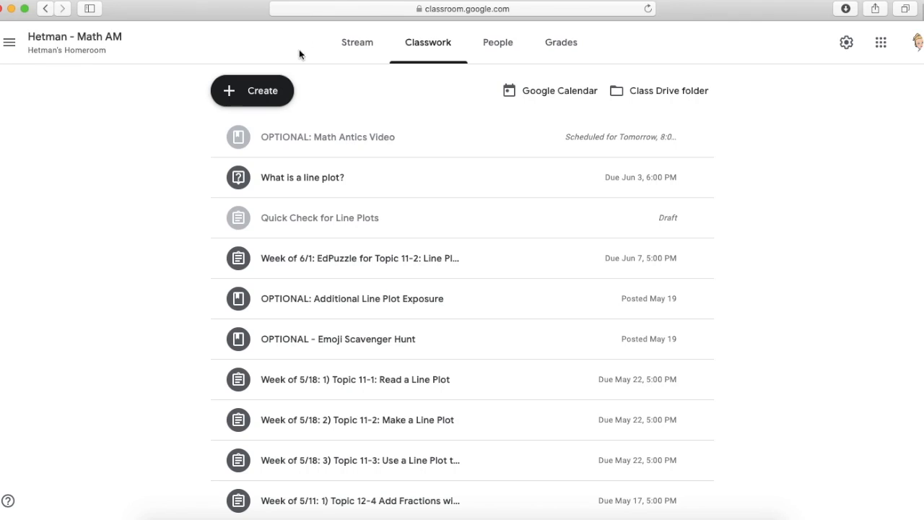
# Step: Reuse the "Week of 5/11: 3) IXL M.7" post from the Math PM class, creating new copies of all attachments
pyautogui.click(254, 96)
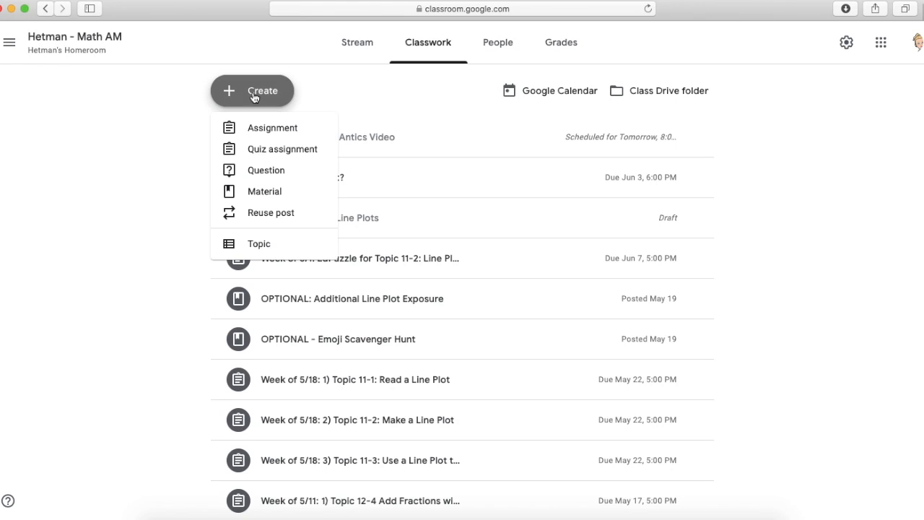
pyautogui.click(288, 215)
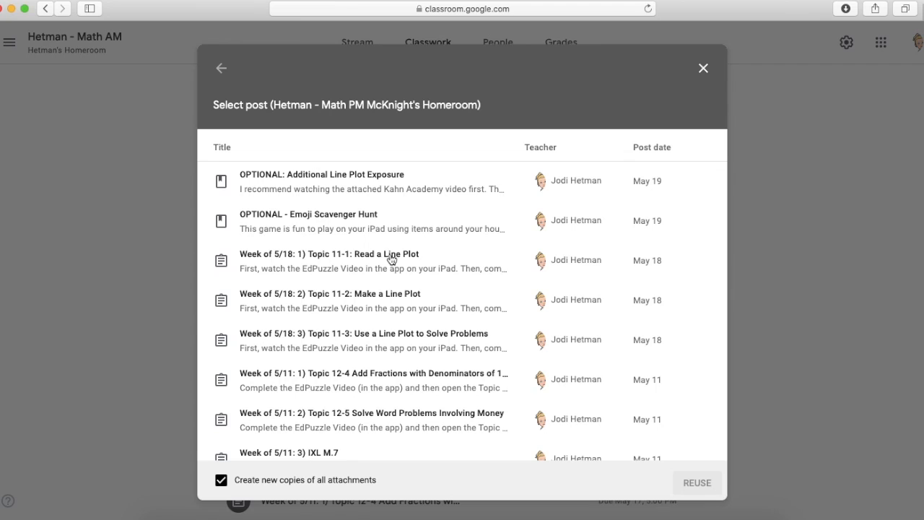
pyautogui.scroll(-3, 390, 260)
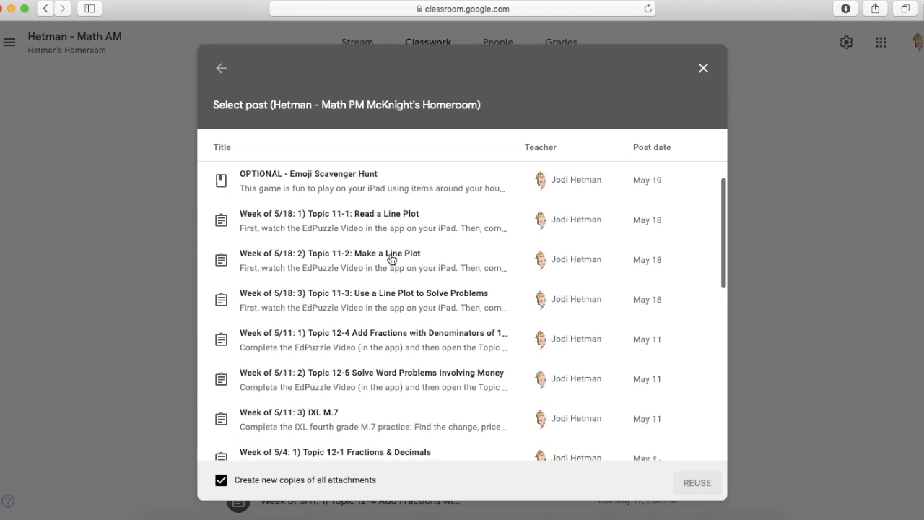
pyautogui.click(337, 395)
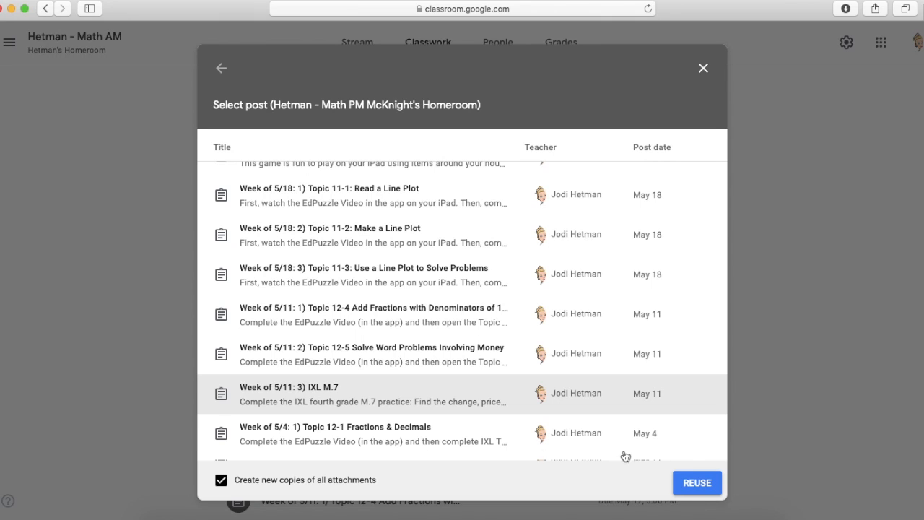
pyautogui.click(705, 482)
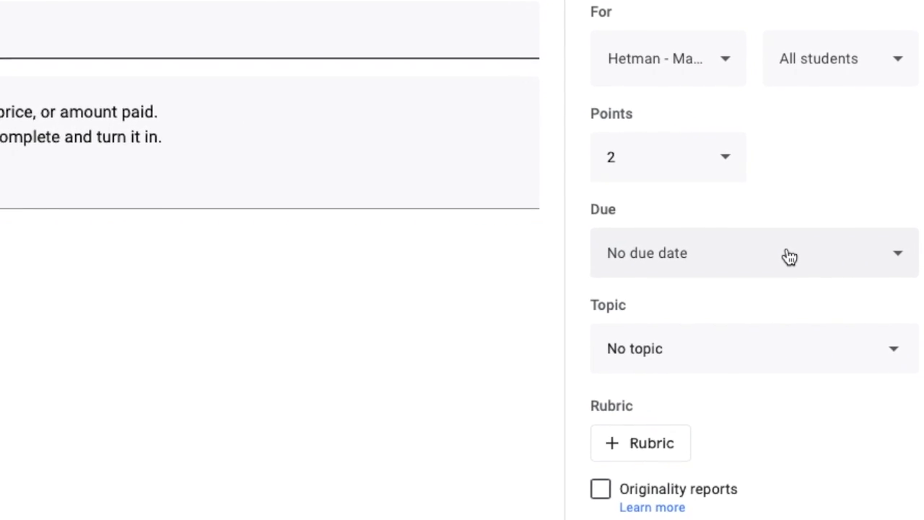
# Step: Change the reused assignment's title to "Week of 6/1: IXL M.7"
pyautogui.moveTo(108, 96); pyautogui.dragTo(88, 97)
pyautogui.write('6/1')
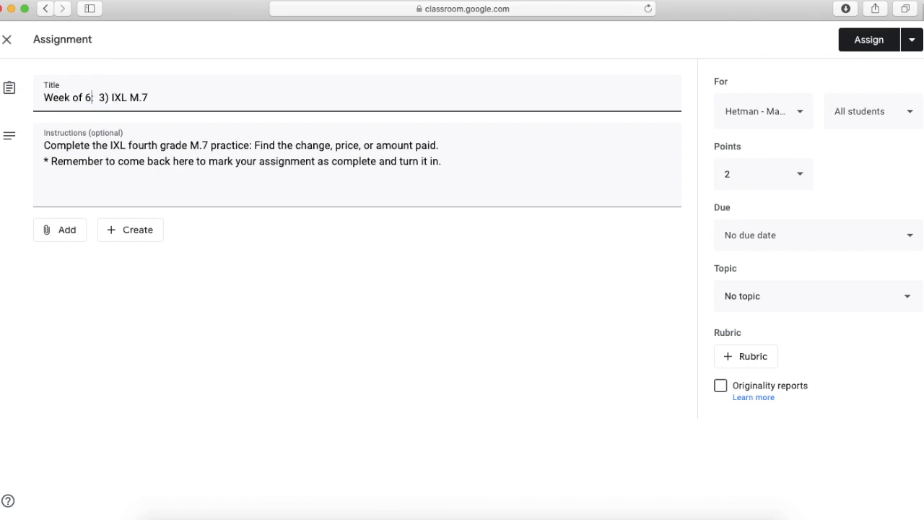
pyautogui.moveTo(119, 97); pyautogui.dragTo(110, 97)
pyautogui.press('BackSpace')
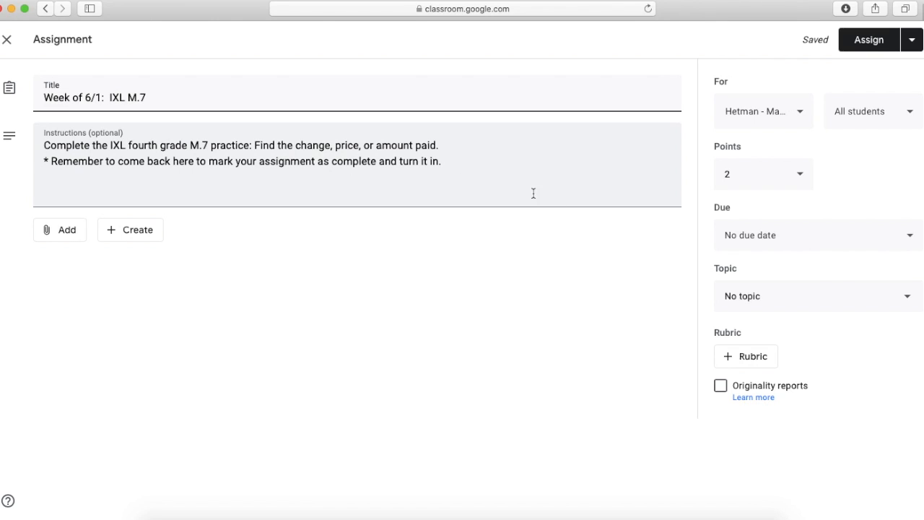
# Step: Set the assignment's due date to Jun 7, 2020, at 5:00 PM
pyautogui.click(905, 236)
pyautogui.click(857, 287)
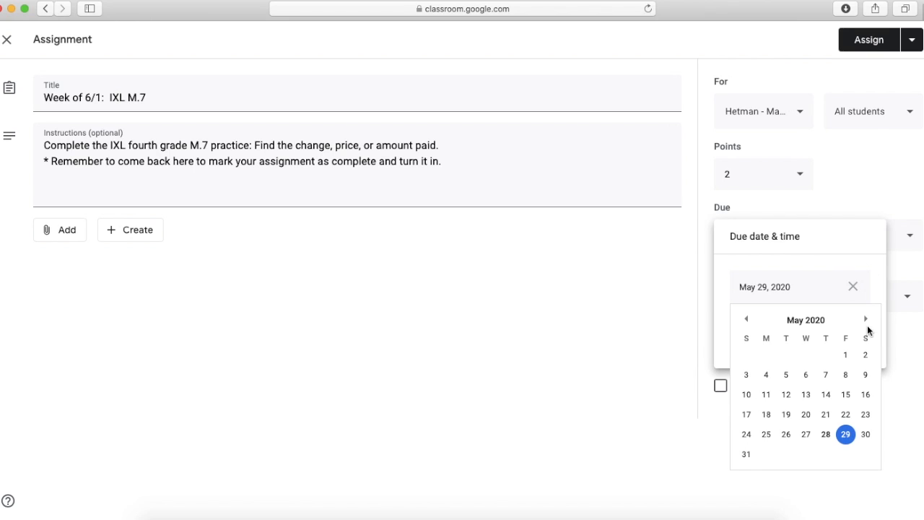
pyautogui.click(865, 319)
pyautogui.click(748, 376)
pyautogui.click(774, 333)
pyautogui.write('5pm')
pyautogui.press('Return')
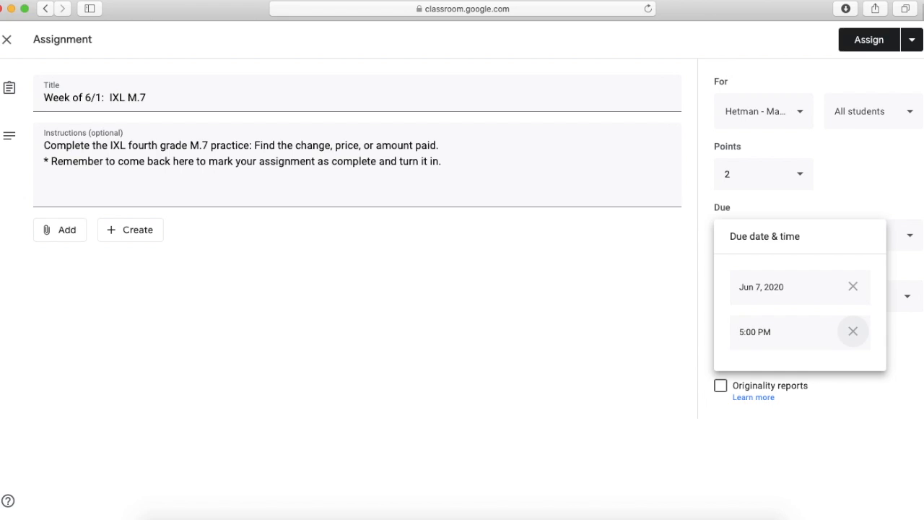
# Step: Schedule the IXL M.7 assignment to be posted on May 29, 2020, at 8:00 AM
pyautogui.click(911, 39)
pyautogui.click(898, 70)
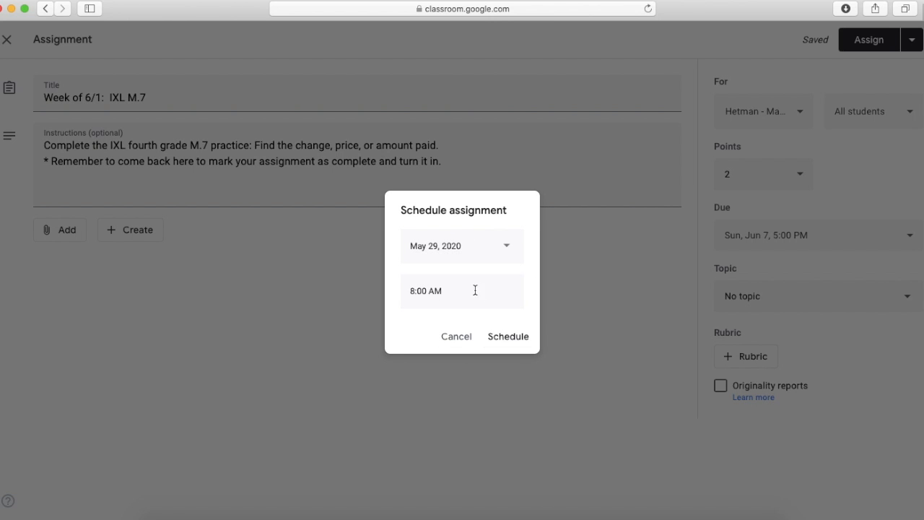
pyautogui.click(504, 337)
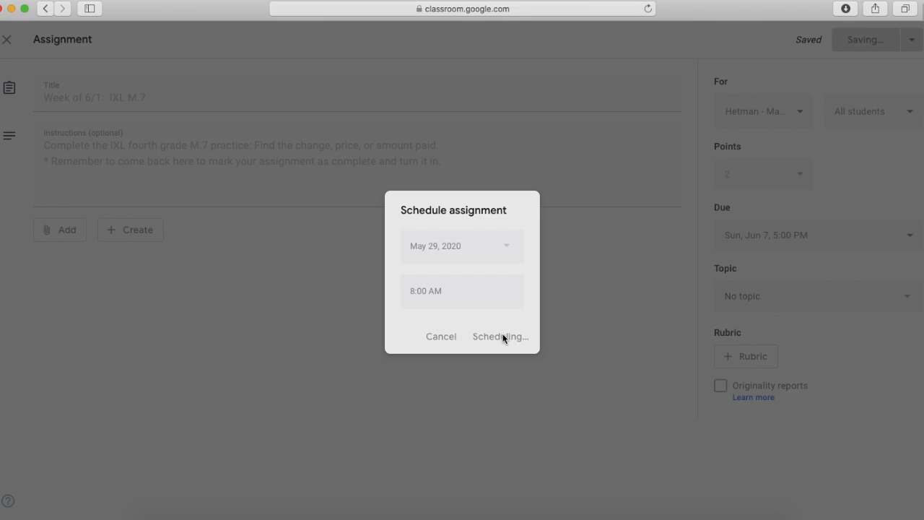